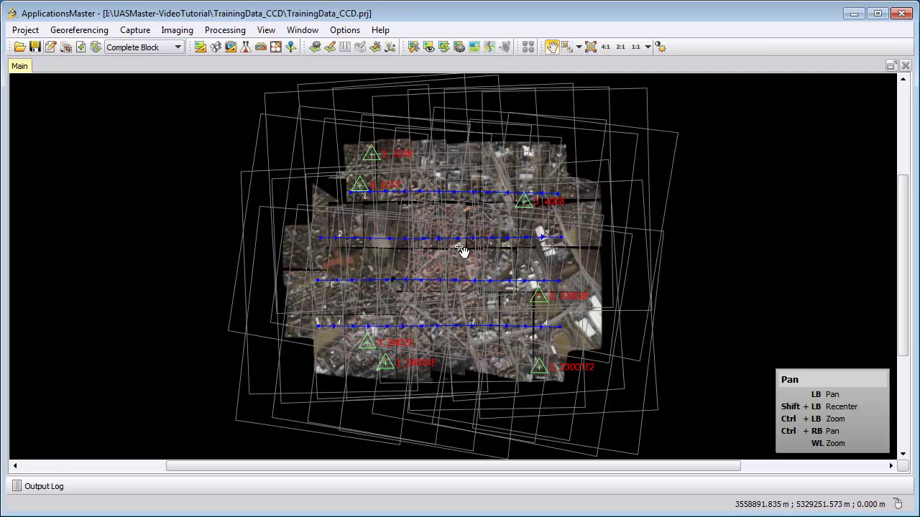
Step: Launch DTMaster for the TrainingData_CCD project and turn on image display for all orthos
{"action": "left_click", "coordinate": [136, 30]}
{"action": "left_click", "coordinate": [146, 93]}
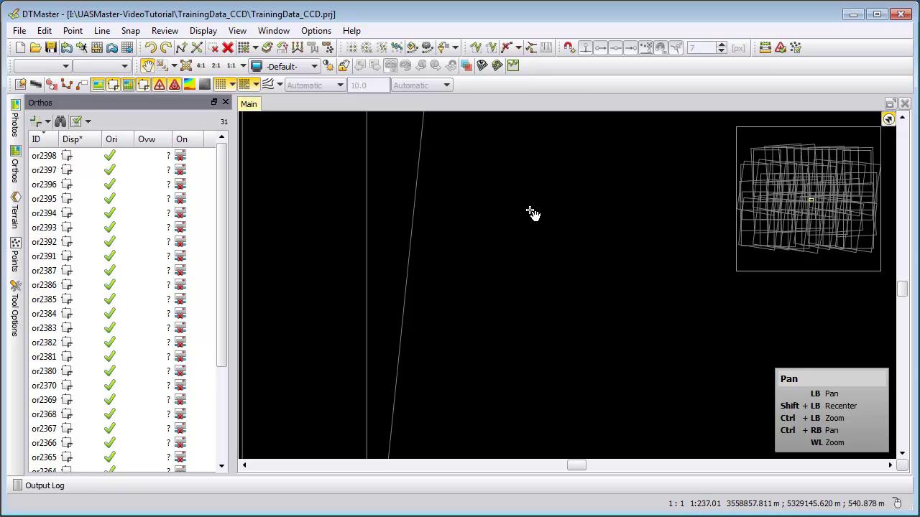
{"action": "left_click", "coordinate": [41, 155]}
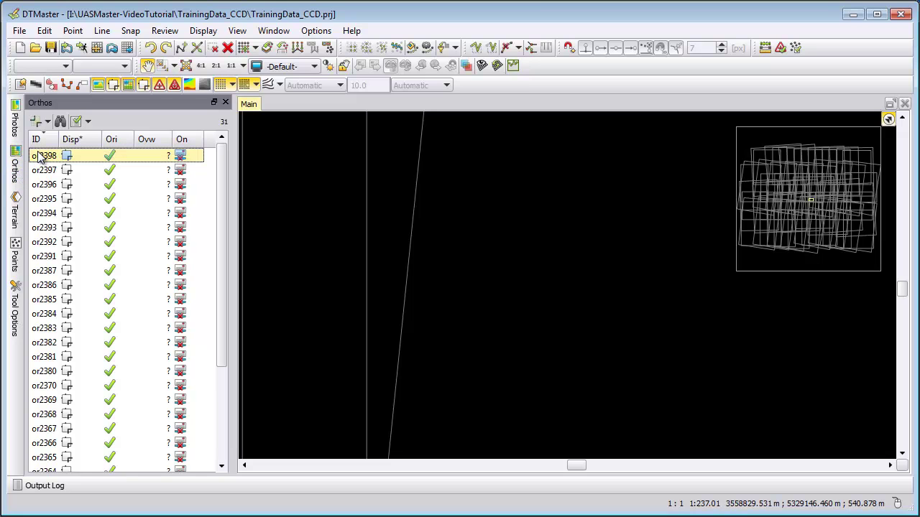
{"action": "key", "text": "ctrl+a"}
{"action": "left_click", "coordinate": [41, 121]}
{"action": "left_click", "coordinate": [59, 141]}
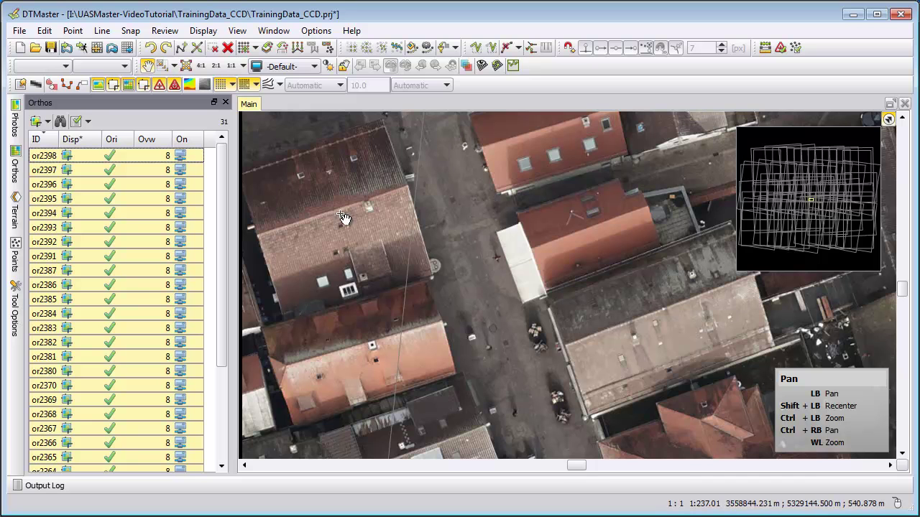
Step: Turn on image display for all aerial photos in the project
{"action": "left_click", "coordinate": [18, 131]}
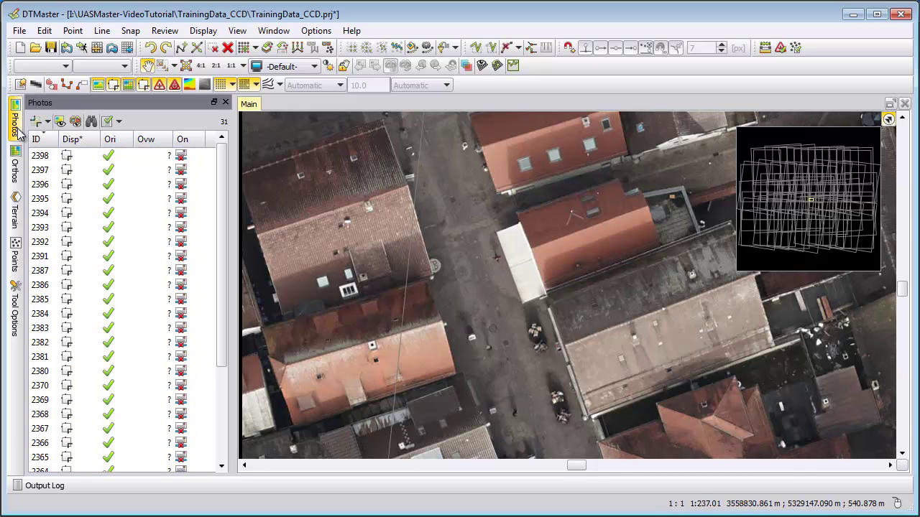
{"action": "left_click", "coordinate": [41, 158]}
{"action": "key", "text": "ctrl+a"}
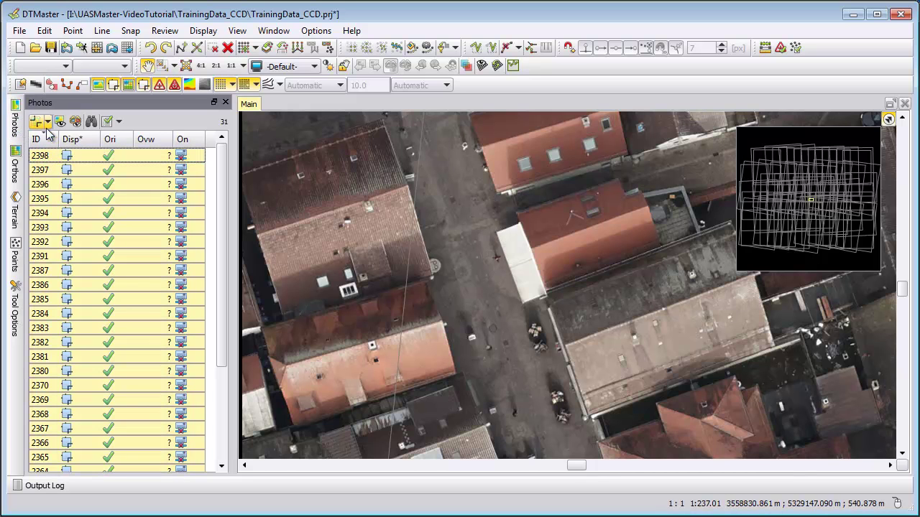
{"action": "left_click", "coordinate": [46, 121]}
{"action": "left_click", "coordinate": [63, 140]}
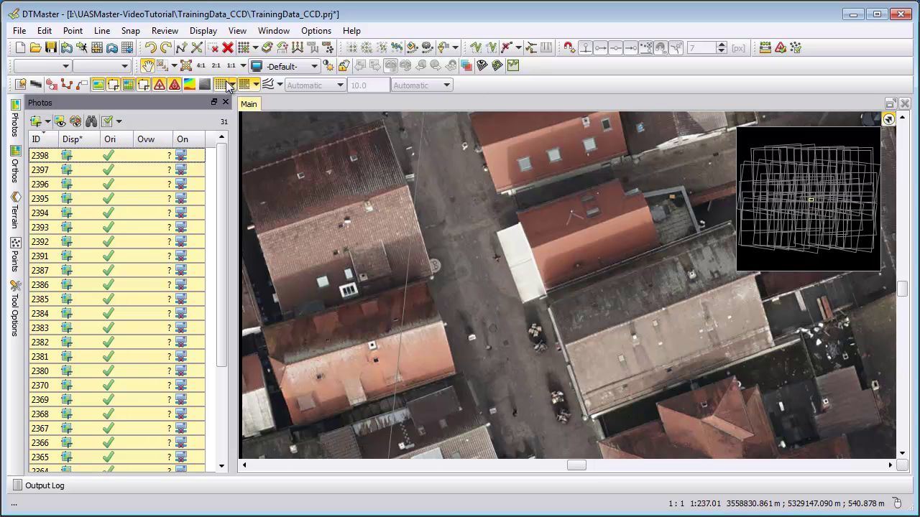
Step: Set the view preferences to display aerial images in the main view and apply them
{"action": "left_click", "coordinate": [315, 30]}
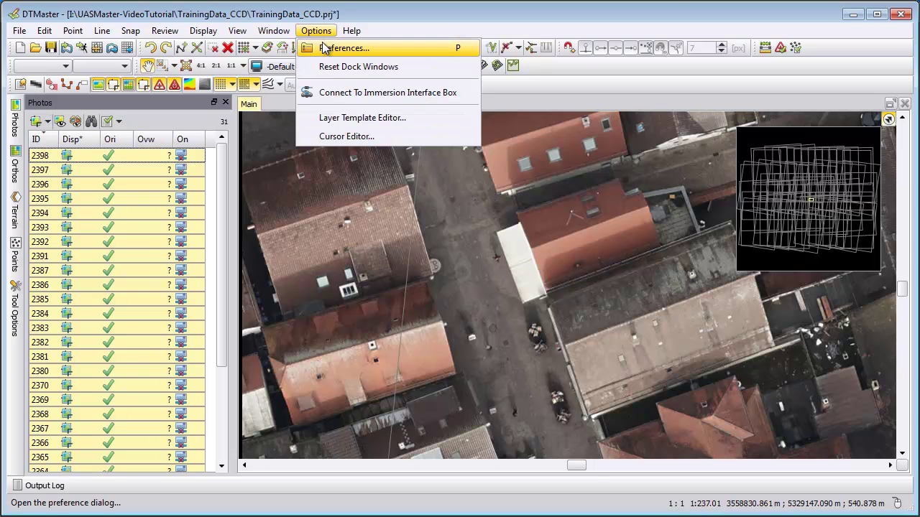
{"action": "left_click", "coordinate": [321, 46]}
{"action": "left_click", "coordinate": [127, 126]}
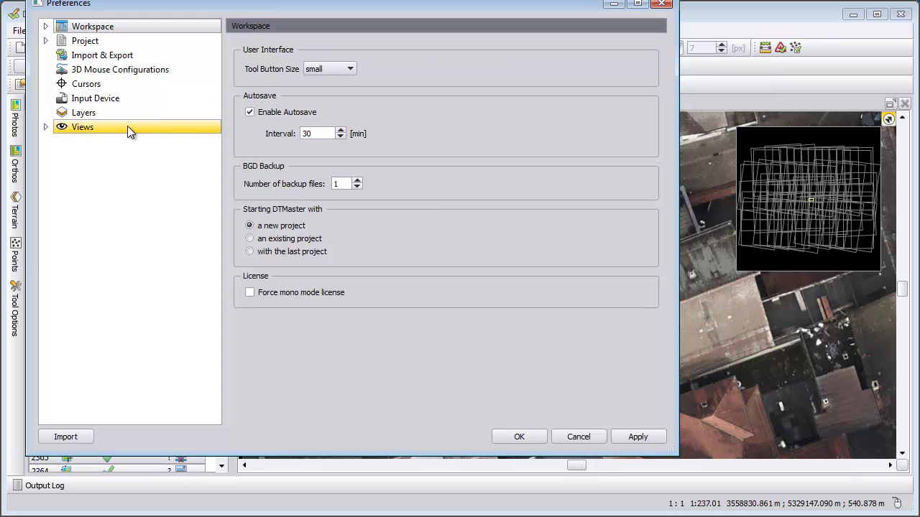
{"action": "left_click", "coordinate": [268, 118]}
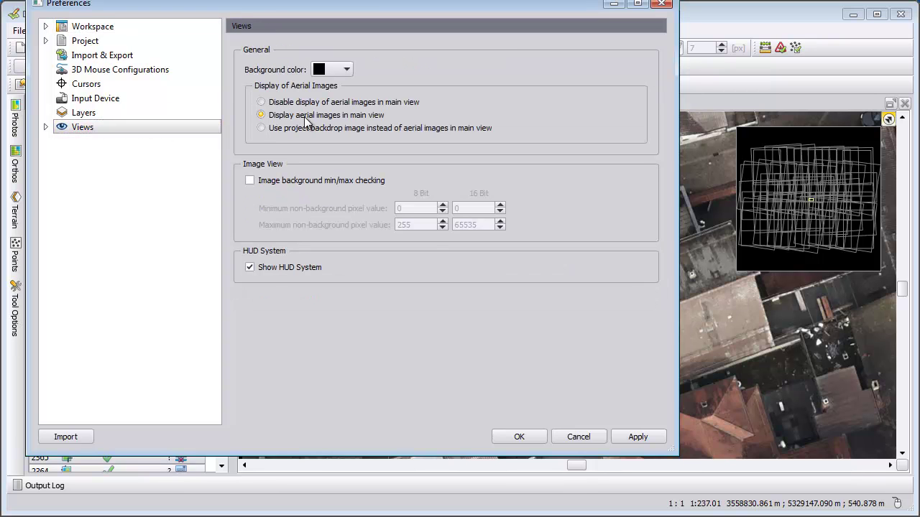
{"action": "left_click", "coordinate": [512, 437]}
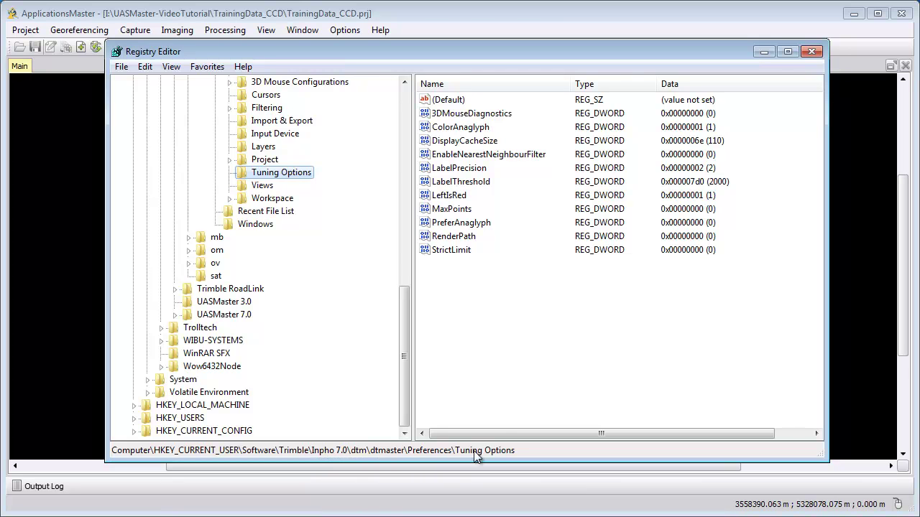
Step: Open the DisplayCacheSize value of DTMaster's Tuning Options for editing in decimal base
{"action": "left_click", "coordinate": [467, 141]}
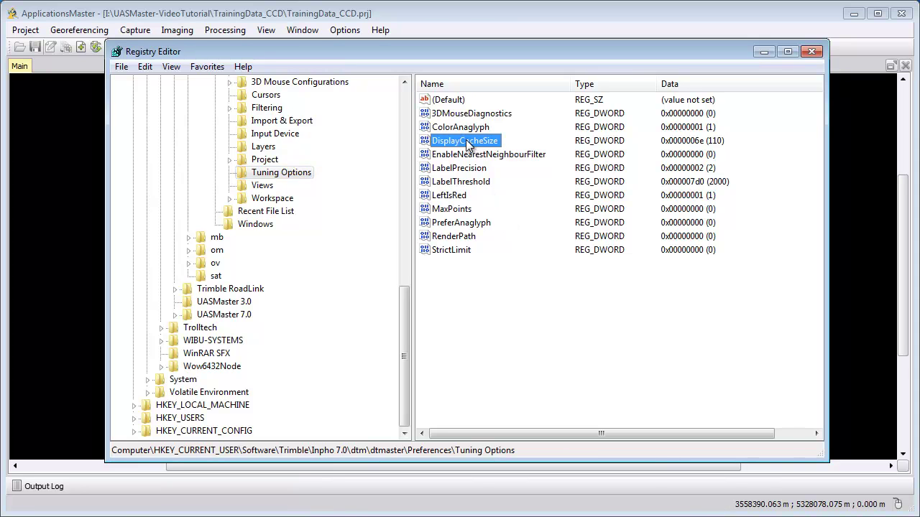
{"action": "right_click", "coordinate": [467, 143]}
{"action": "left_click", "coordinate": [503, 150]}
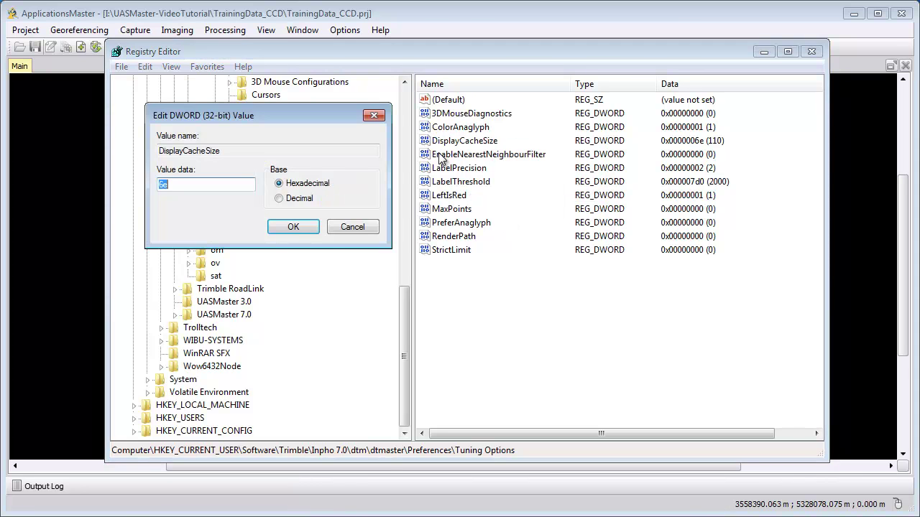
{"action": "left_click", "coordinate": [307, 199]}
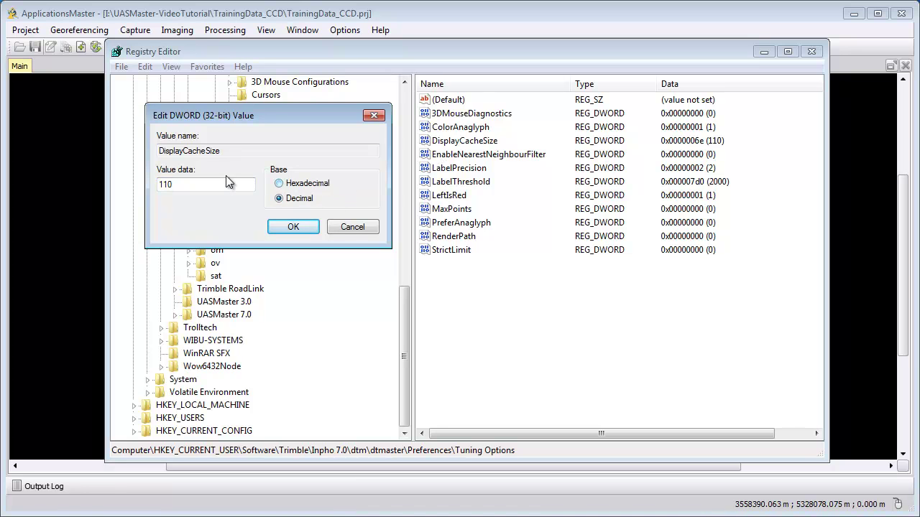
{"action": "left_click", "coordinate": [201, 181]}
{"action": "left_click_drag", "start_coordinate": [189, 184], "coordinate": [143, 186]}
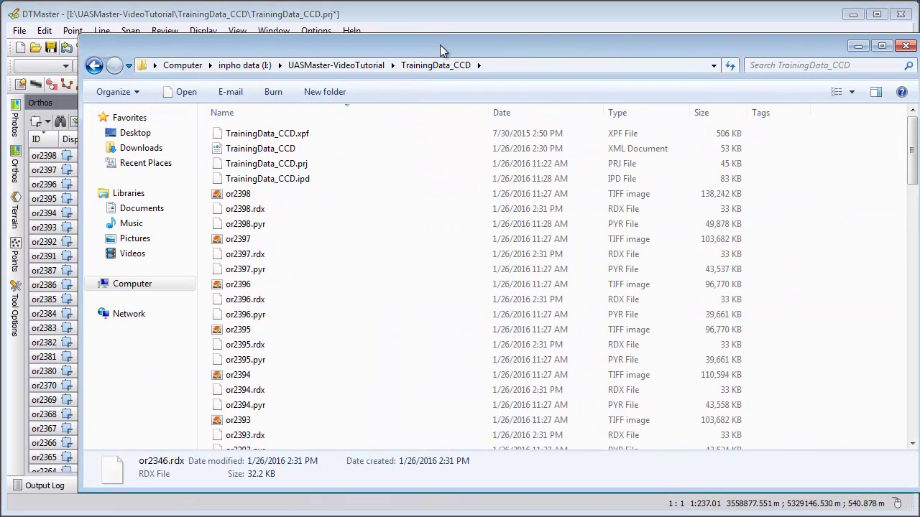
Step: Examine TrainingData_CCD.prj in the project folder and check the physical memory usage in Task Manager
{"action": "left_click_drag", "start_coordinate": [440, 45], "coordinate": [399, 37]}
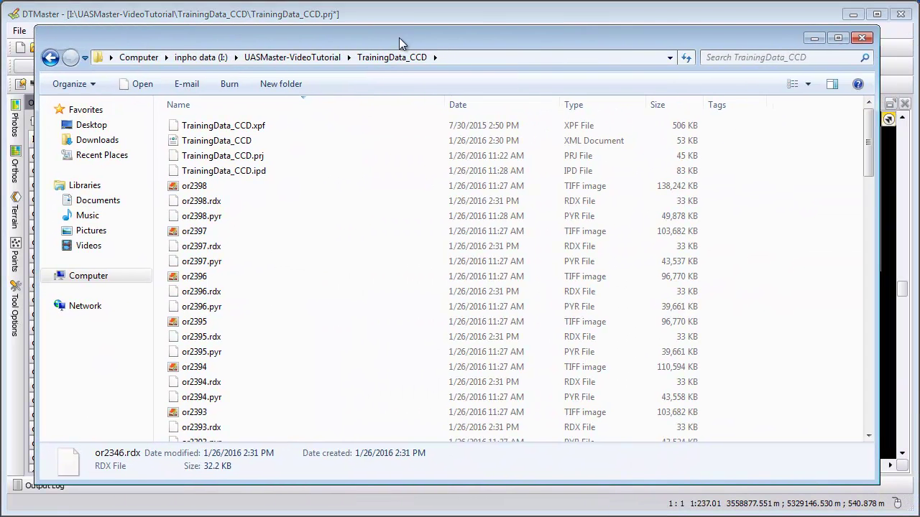
{"action": "left_click", "coordinate": [269, 157]}
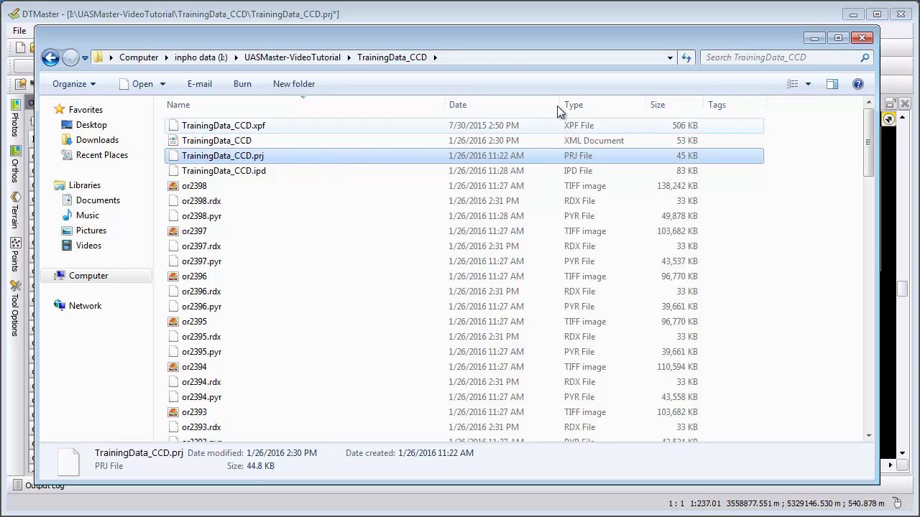
{"action": "left_click", "coordinate": [814, 38]}
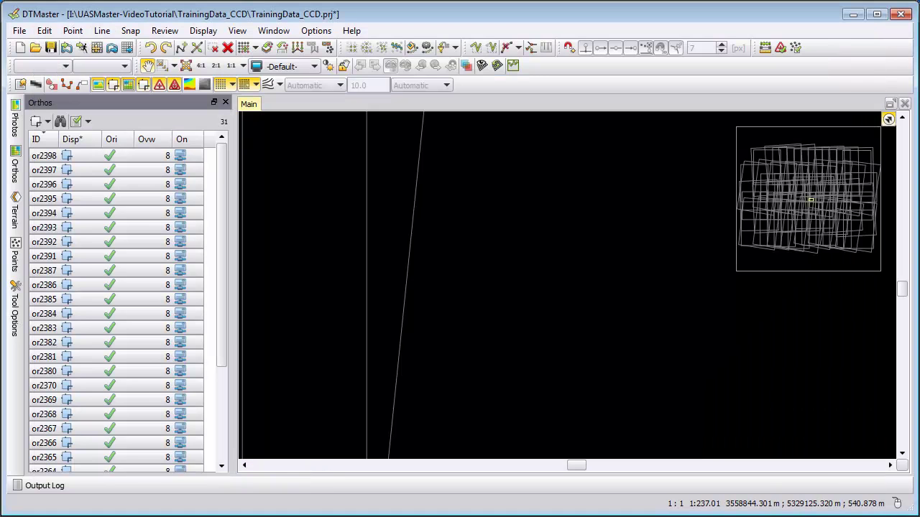
{"action": "key", "text": "ctrl+shift+Escape"}
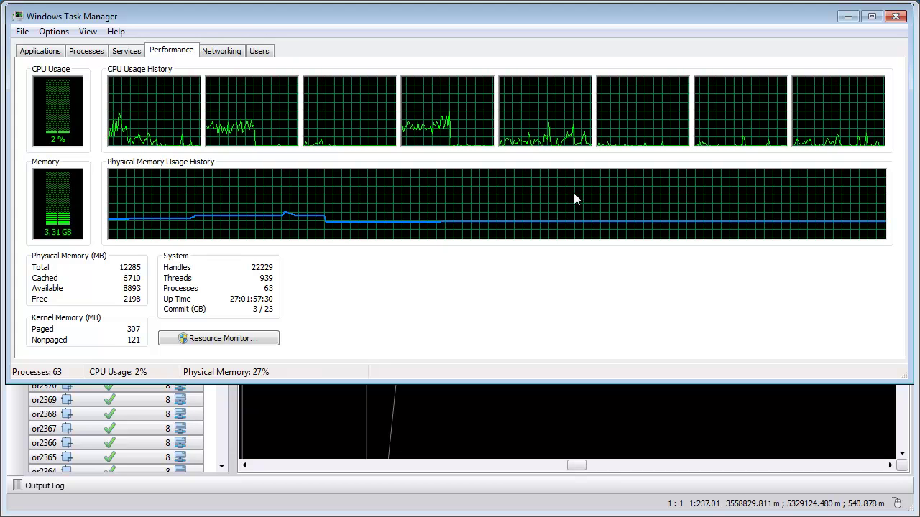
{"action": "left_click", "coordinate": [850, 16]}
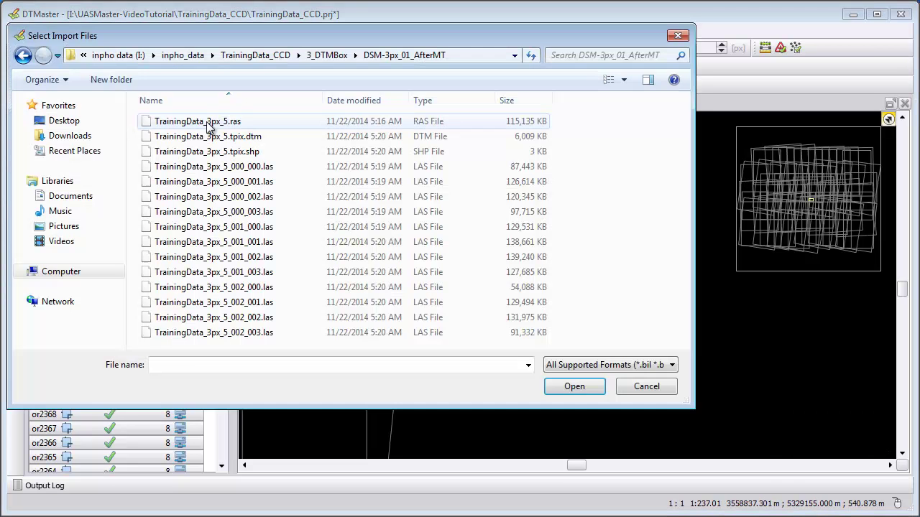
Step: Import the LAS files TrainingData_3px_5_000_000 through 000_002 with XY and Z units in m, and save the project
{"action": "left_click", "coordinate": [243, 169]}
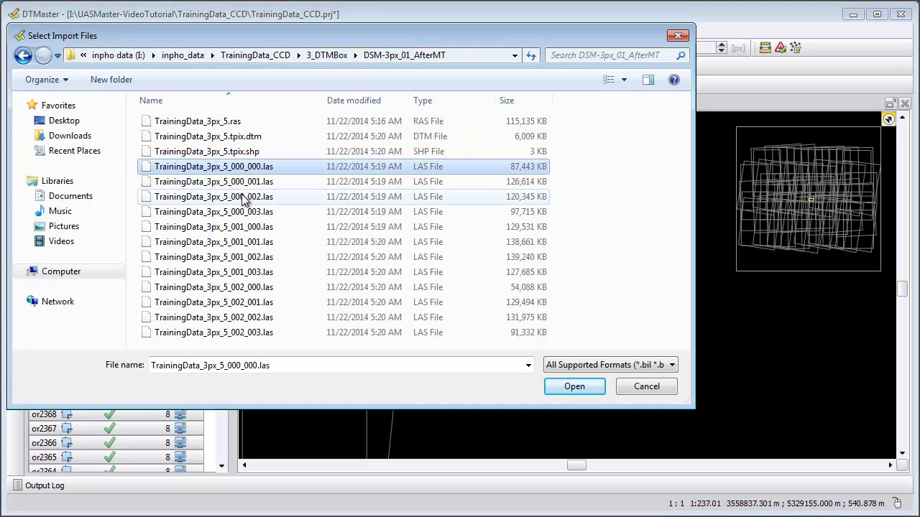
{"action": "left_click", "coordinate": [244, 197], "text": "shift"}
{"action": "left_click", "coordinate": [564, 386]}
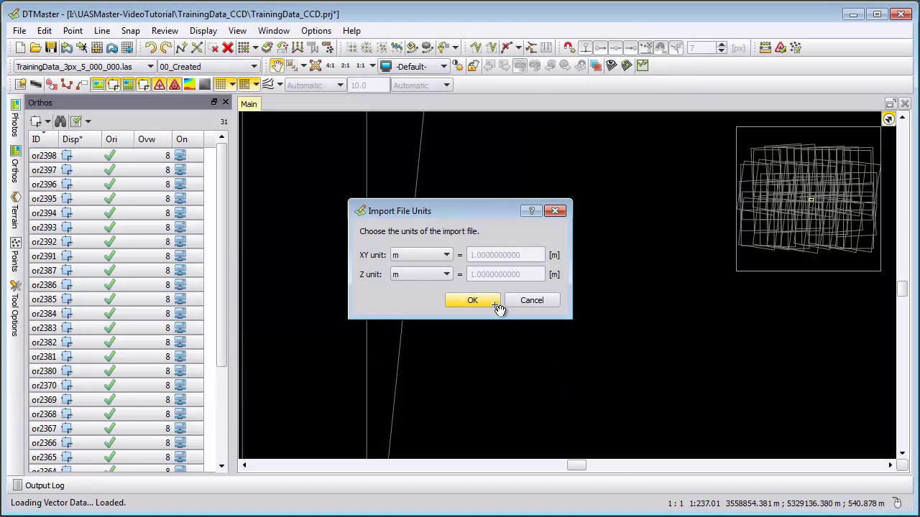
{"action": "left_click", "coordinate": [472, 300]}
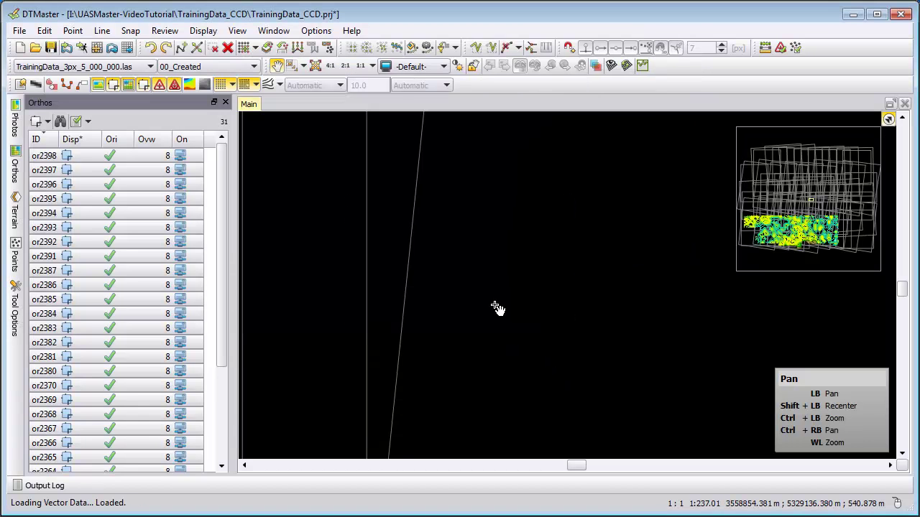
{"action": "left_click", "coordinate": [50, 49]}
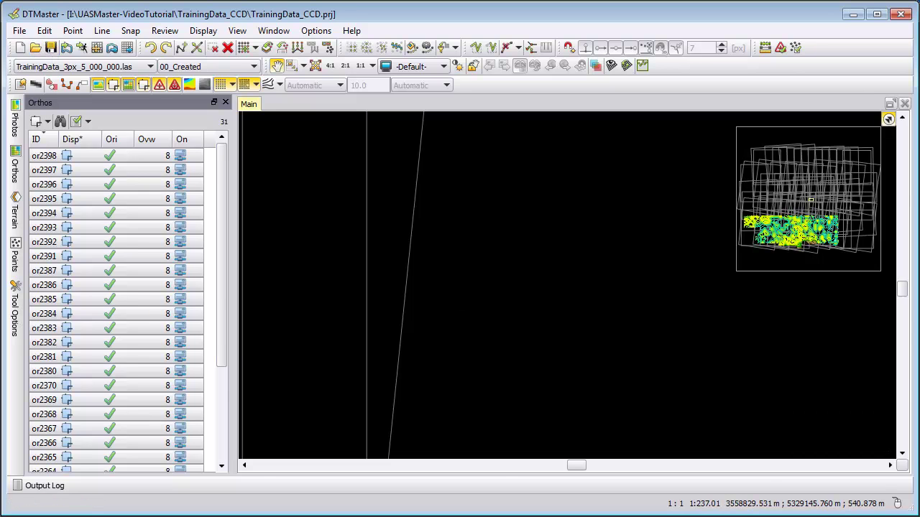
Step: Check the TrainingData_CCD.bgd file in the project folder and the memory usage in Task Manager
{"action": "key", "text": "alt+Tab"}
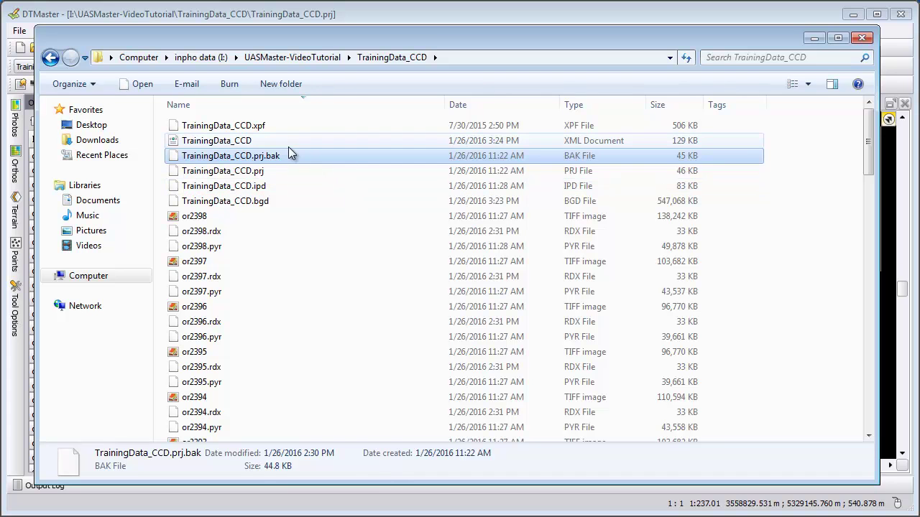
{"action": "left_click", "coordinate": [269, 202]}
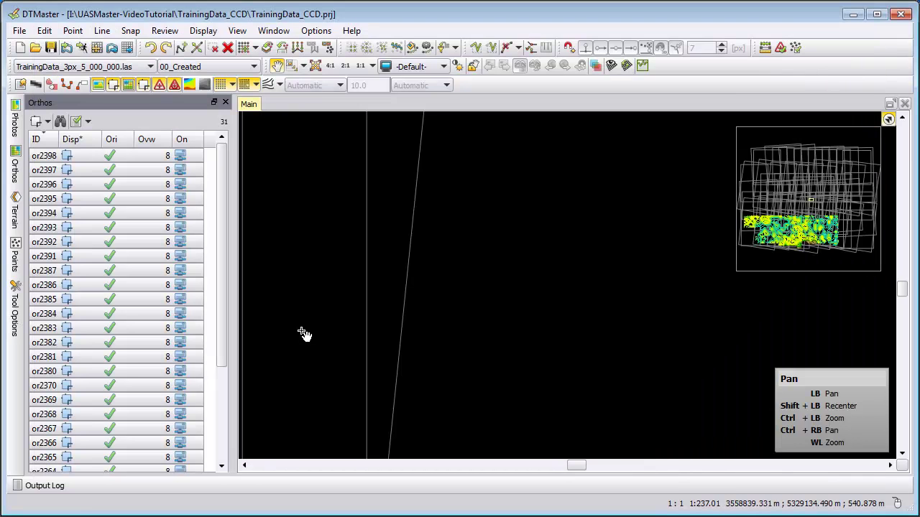
{"action": "key", "text": "ctrl+shift+Escape"}
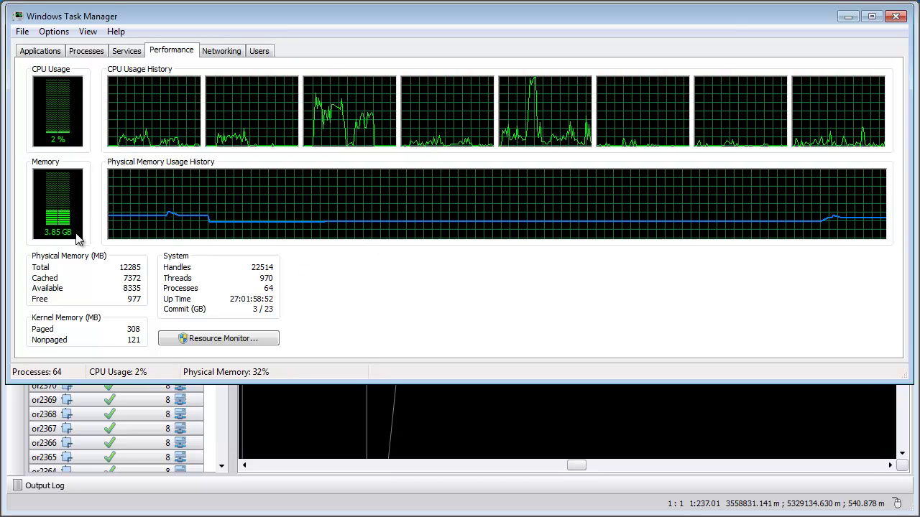
{"action": "left_click", "coordinate": [849, 17]}
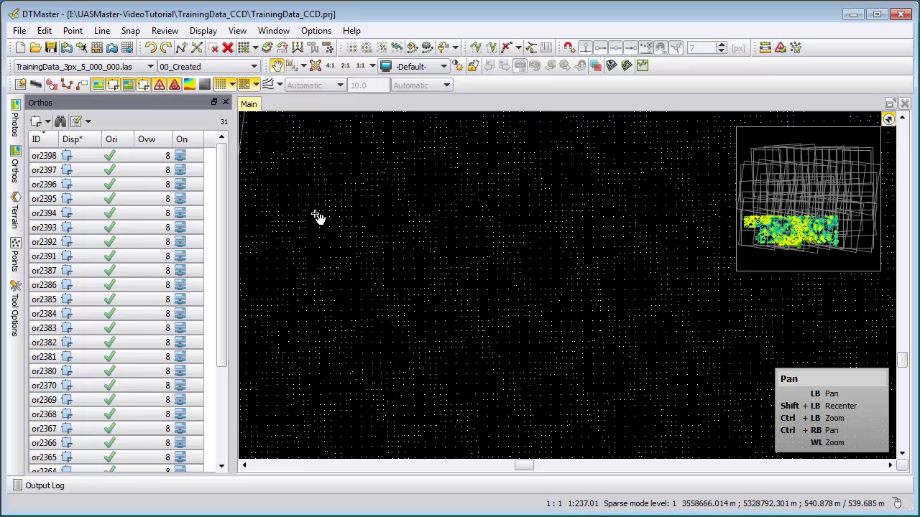
Step: Remove the terrain layers TrainingData_3px_5_000_002.las and TrainingData_3px_5_000_001.las
{"action": "left_click", "coordinate": [16, 255]}
{"action": "left_click", "coordinate": [16, 215]}
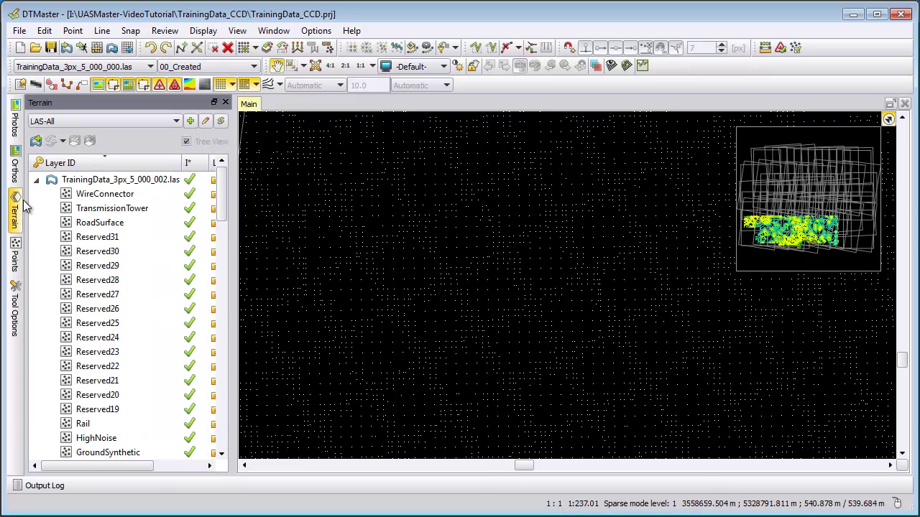
{"action": "left_click", "coordinate": [35, 209]}
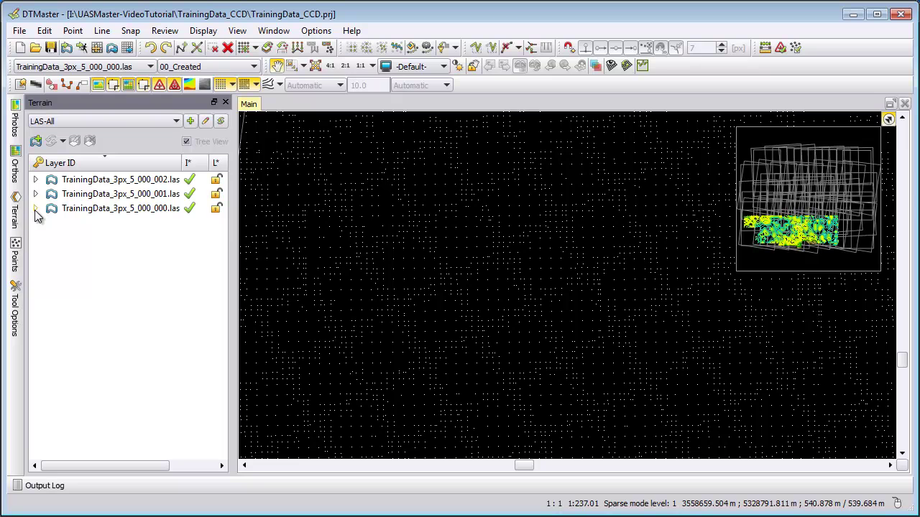
{"action": "left_click", "coordinate": [76, 209]}
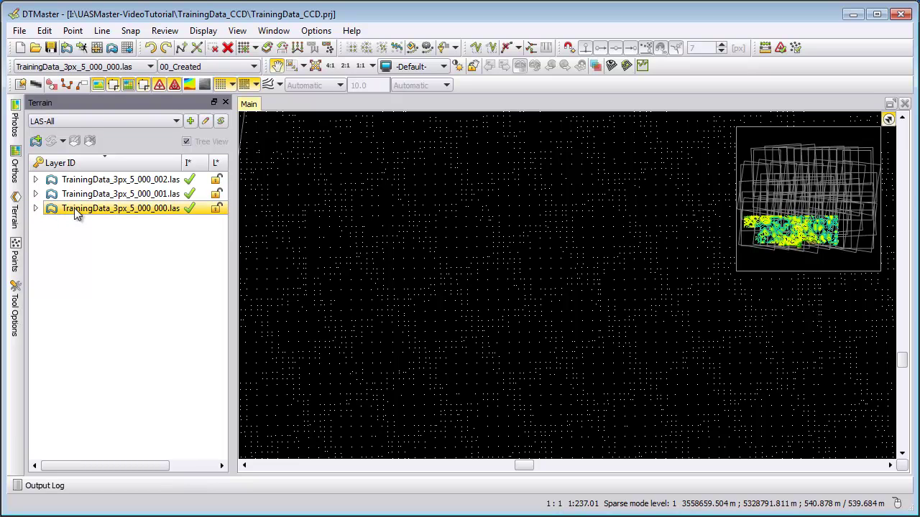
{"action": "left_click", "coordinate": [86, 181]}
{"action": "left_click", "coordinate": [89, 195], "text": "ctrl"}
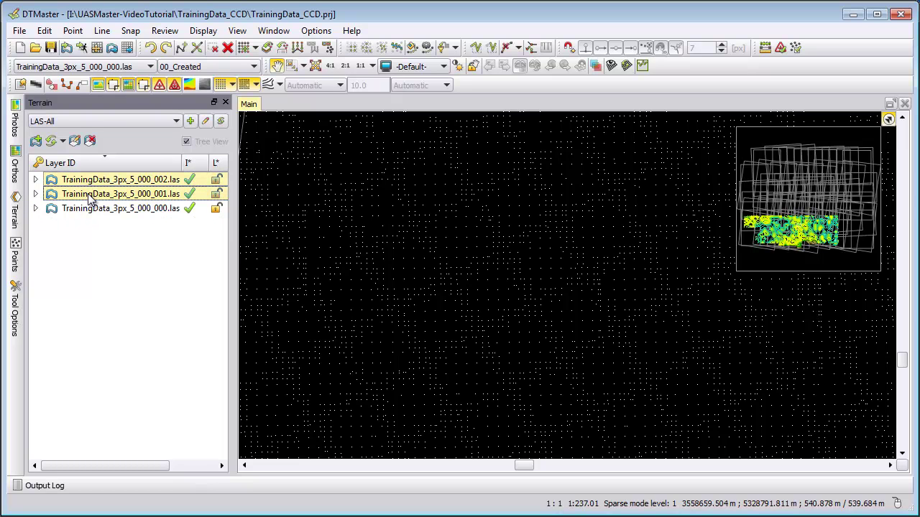
{"action": "left_click", "coordinate": [89, 140]}
Step: Import TrainingData_3px_5_001_000.las and TrainingData_3px_5_001_001.las with the offered file units, and save the project
{"action": "left_click", "coordinate": [83, 48]}
{"action": "left_click", "coordinate": [245, 228]}
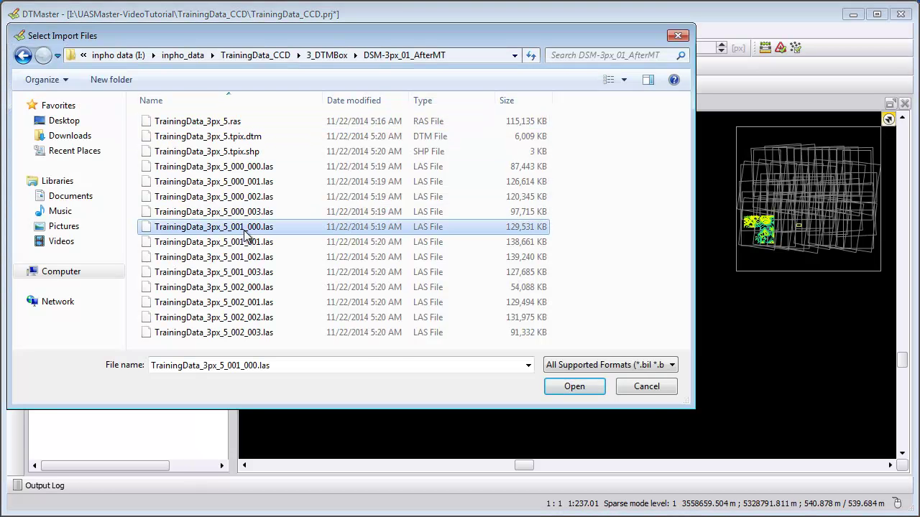
{"action": "left_click", "coordinate": [245, 242], "text": "ctrl"}
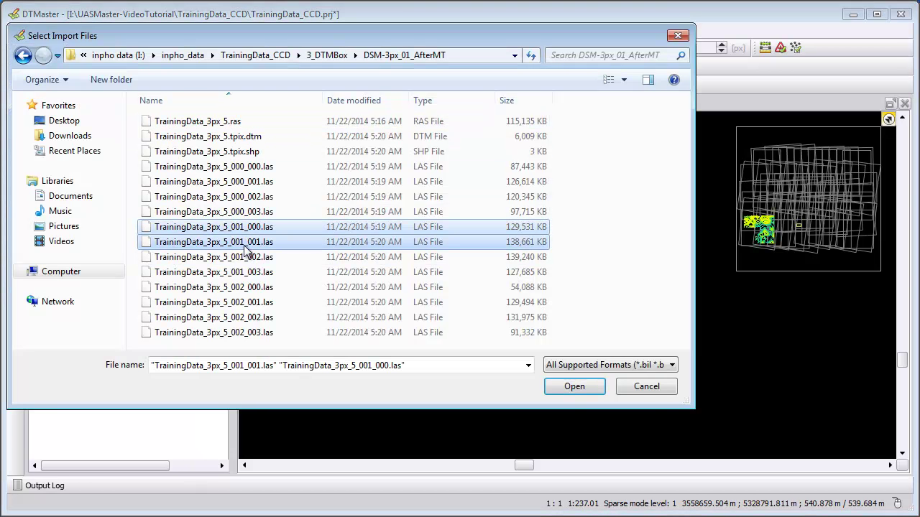
{"action": "left_click", "coordinate": [573, 388]}
{"action": "left_click", "coordinate": [478, 300]}
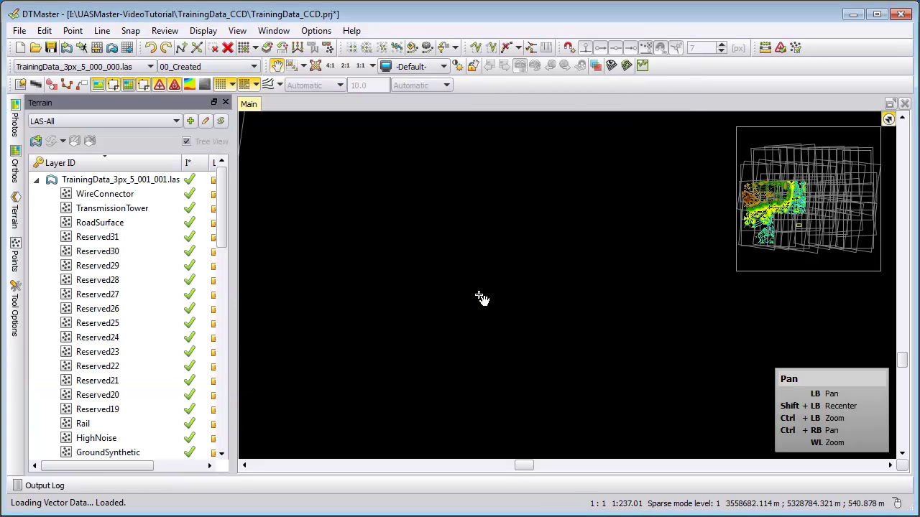
{"action": "left_click", "coordinate": [50, 48]}
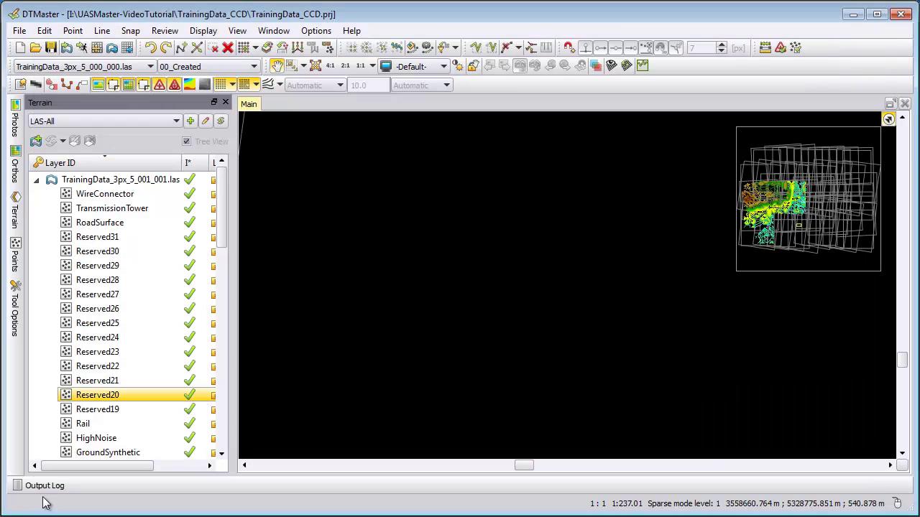
Step: Check the memory usage in Task Manager, and compress the project
{"action": "key", "text": "ctrl+shift+Escape"}
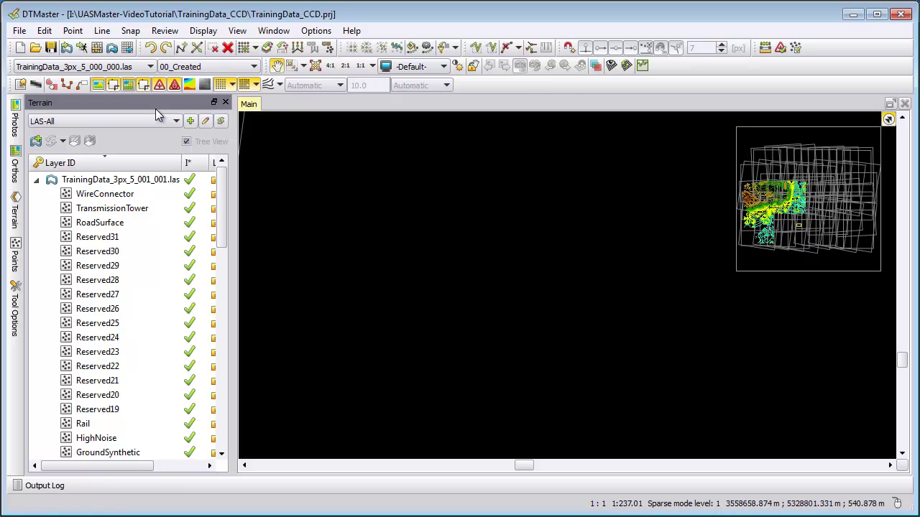
{"action": "left_click", "coordinate": [20, 31]}
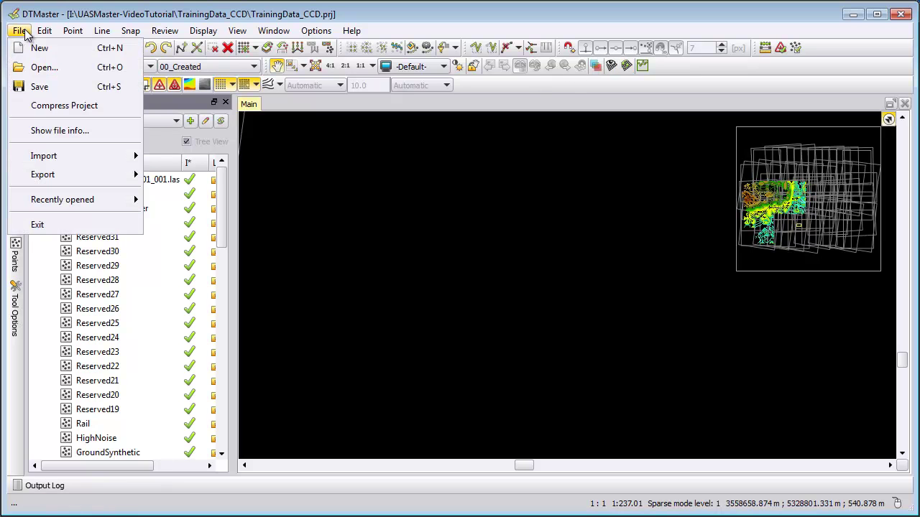
{"action": "left_click", "coordinate": [41, 113]}
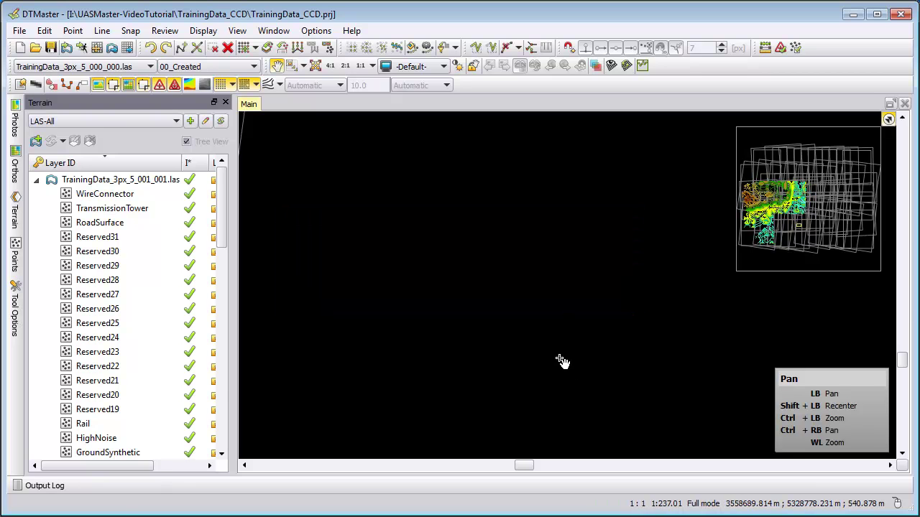
Step: Check the memory usage in Task Manager and the size of TrainingData_CCD.bgd in the project folder
{"action": "key", "text": "ctrl+shift+Escape"}
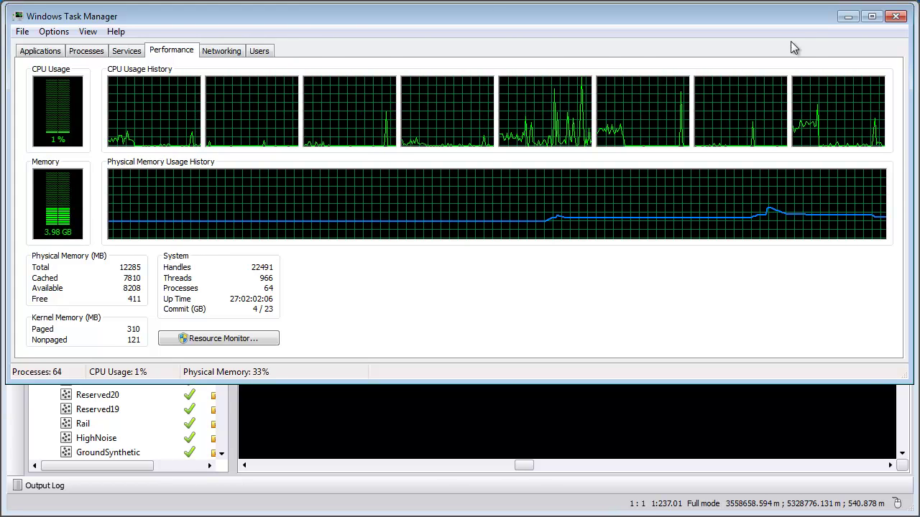
{"action": "left_click", "coordinate": [848, 16]}
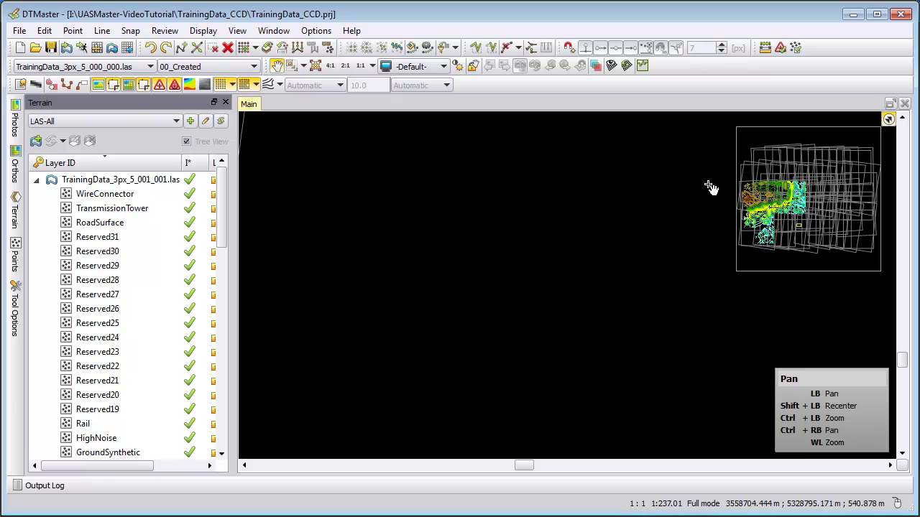
{"action": "key", "text": "alt+Tab"}
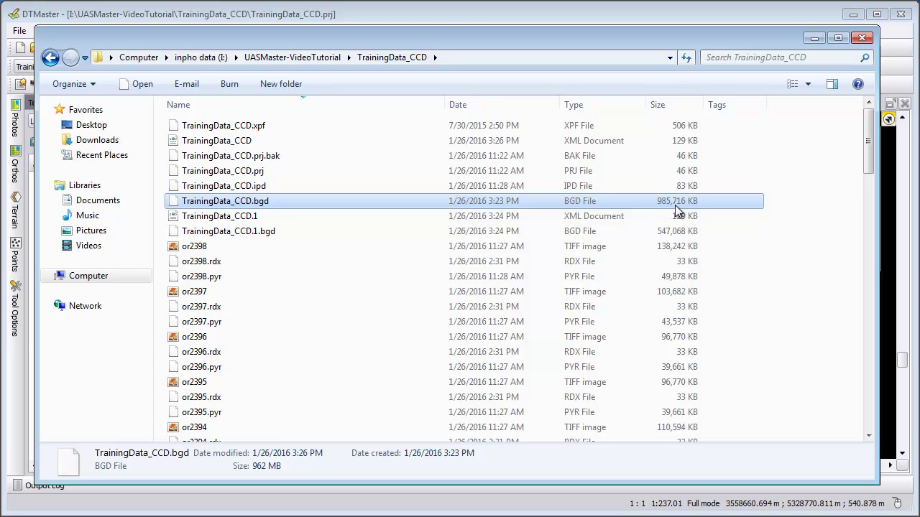
{"action": "left_click", "coordinate": [816, 39]}
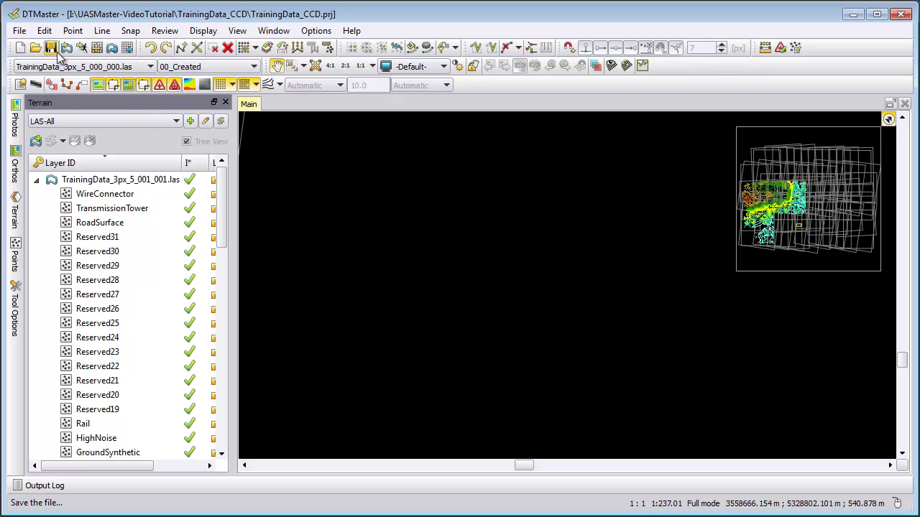
Step: Start a vector data export in Separated mode and widen the export window to show the full file paths
{"action": "left_click", "coordinate": [18, 32]}
{"action": "mouse_move", "coordinate": [65, 175]}
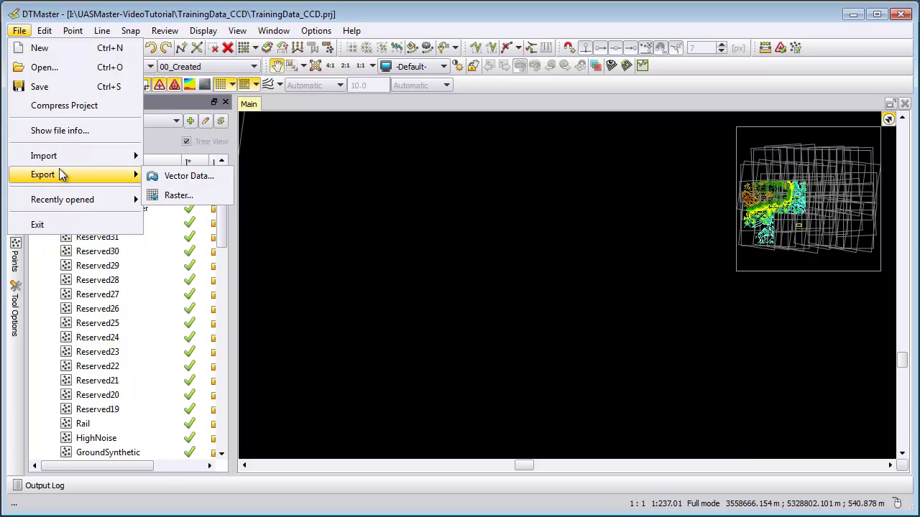
{"action": "left_click", "coordinate": [176, 176]}
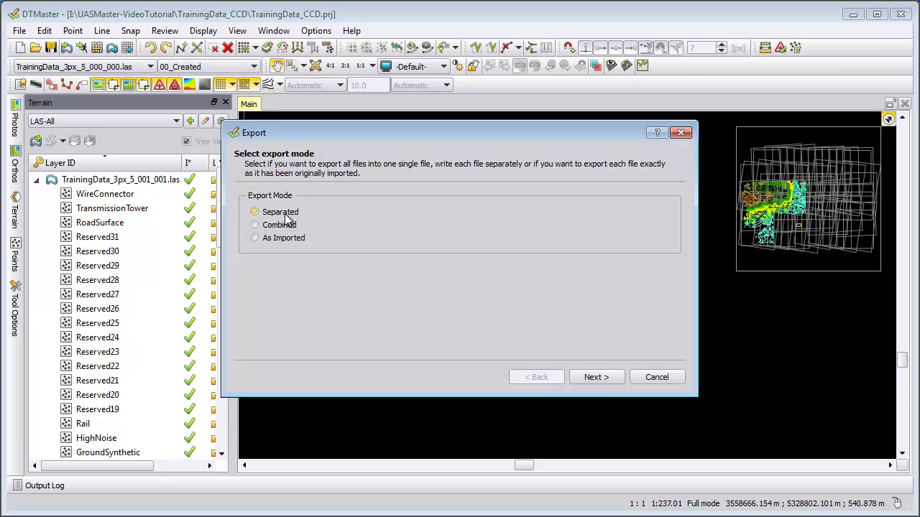
{"action": "left_click", "coordinate": [602, 378]}
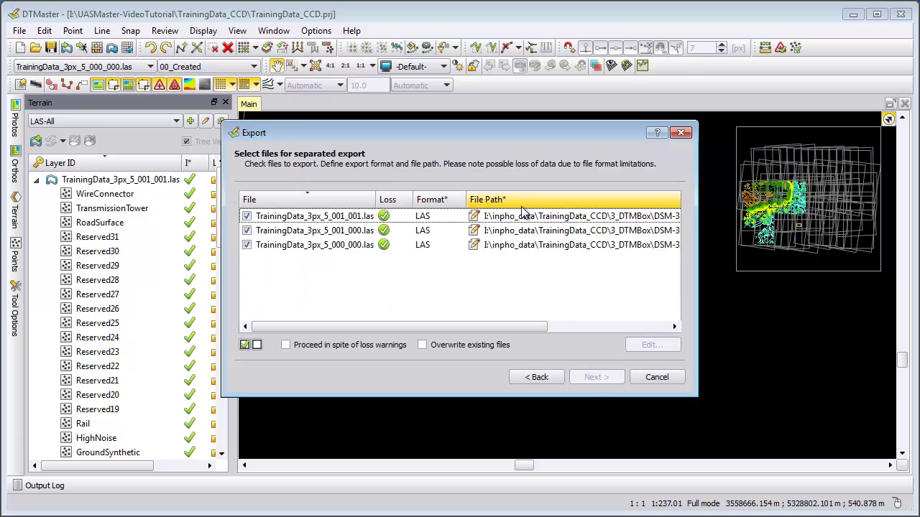
{"action": "left_click_drag", "start_coordinate": [697, 270], "coordinate": [904, 270]}
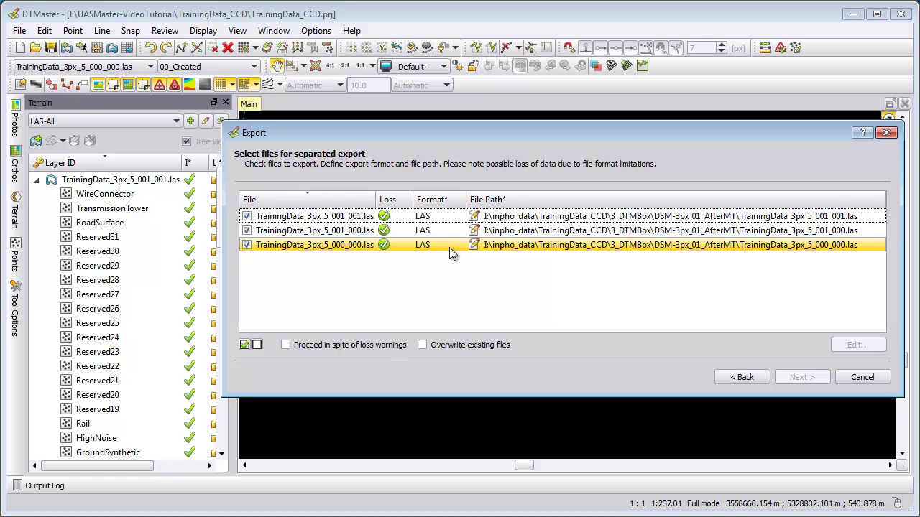
Step: Set the export file name of TrainingData_3px_5_001_001.las to TrainingData_3px_5_001_001_VideoTutorial
{"action": "left_click", "coordinate": [449, 215]}
{"action": "left_click", "coordinate": [679, 269]}
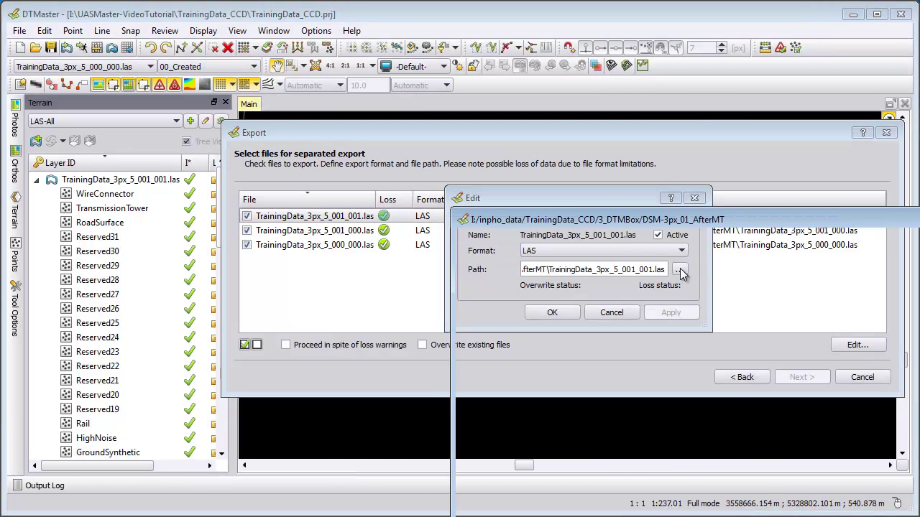
{"action": "left_click", "coordinate": [423, 449]}
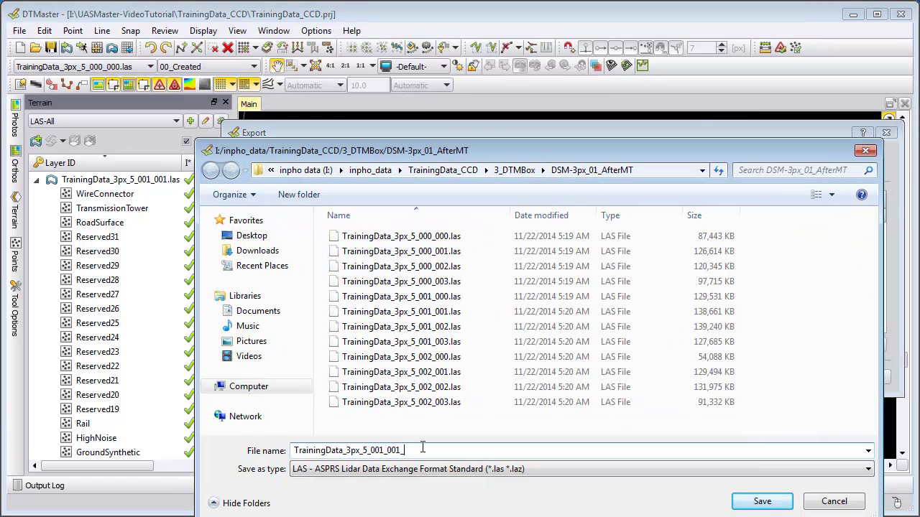
{"action": "type", "text": "Tutorial"}
{"action": "key", "text": "Return"}
{"action": "left_click", "coordinate": [609, 314]}
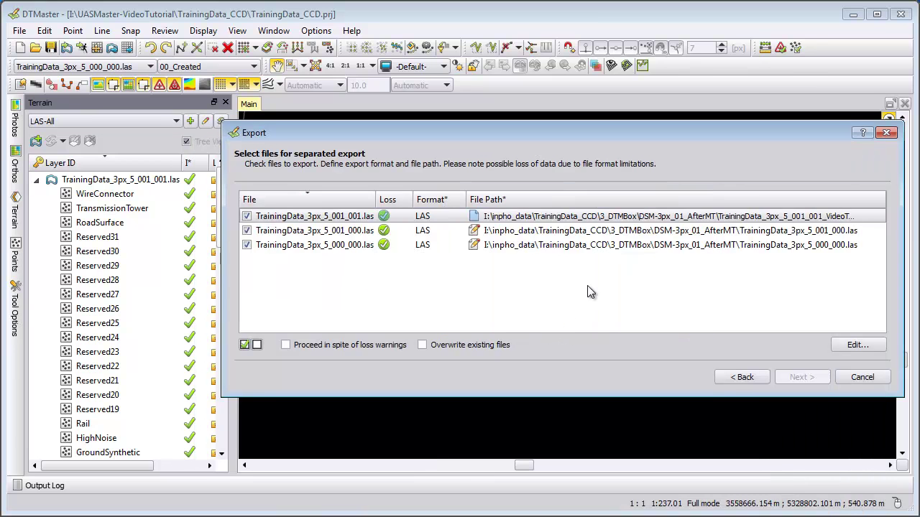
Step: Set the export file names of the other two LAS files to TrainingData_3px_5_001_000_VideoTutorial and TrainingData_3px_5_000_000_VideoTutorial
{"action": "left_click", "coordinate": [858, 346]}
{"action": "left_click", "coordinate": [679, 269]}
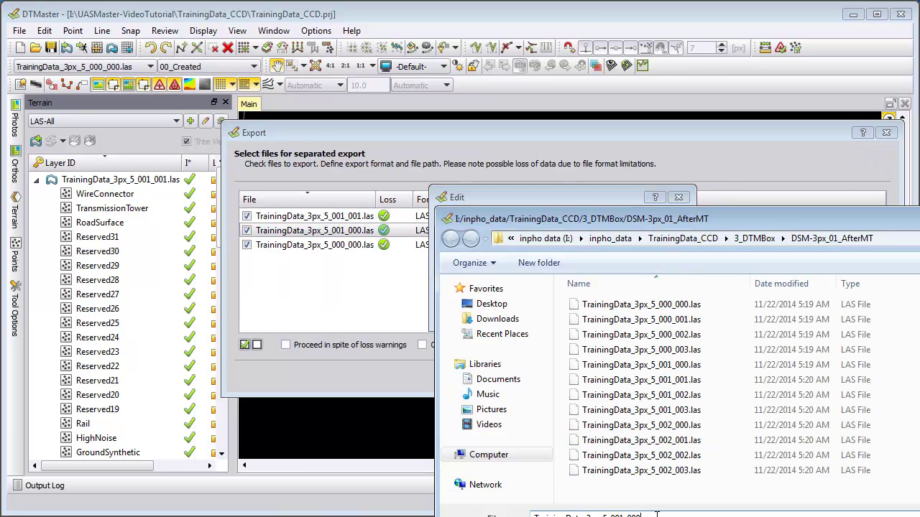
{"action": "key", "text": "Return"}
{"action": "left_click", "coordinate": [536, 312]}
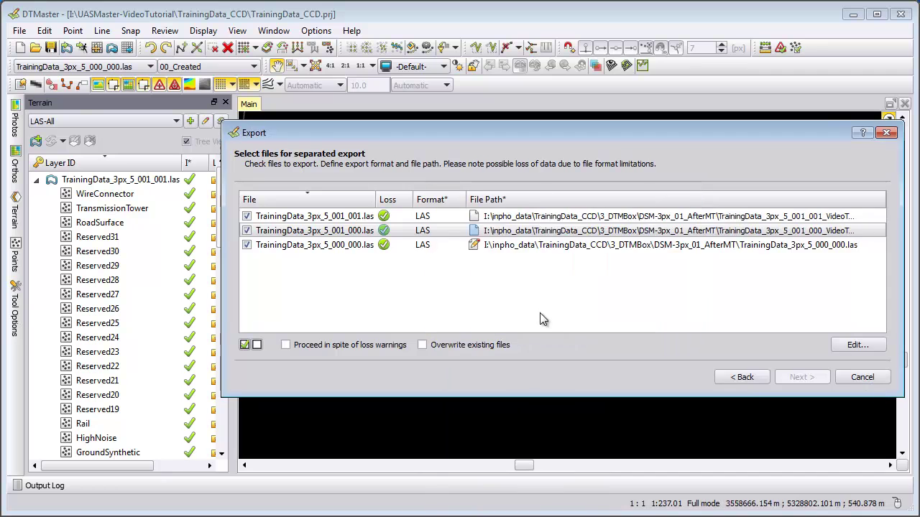
{"action": "double_click", "coordinate": [543, 246]}
{"action": "left_click", "coordinate": [663, 269]}
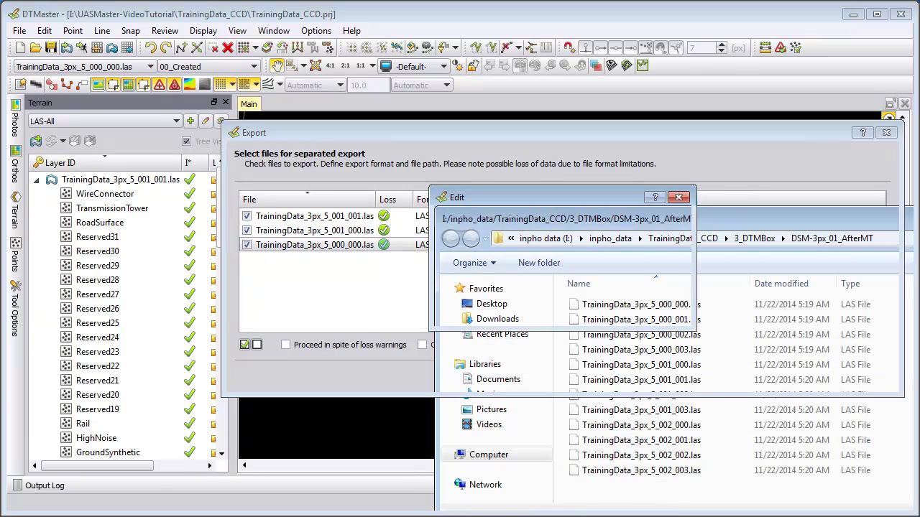
{"action": "key", "text": "Return"}
{"action": "left_click", "coordinate": [526, 317]}
Step: Export the three LAS files with XY and Z units in m, and finish the export
{"action": "left_click", "coordinate": [812, 378]}
{"action": "left_click", "coordinate": [797, 380]}
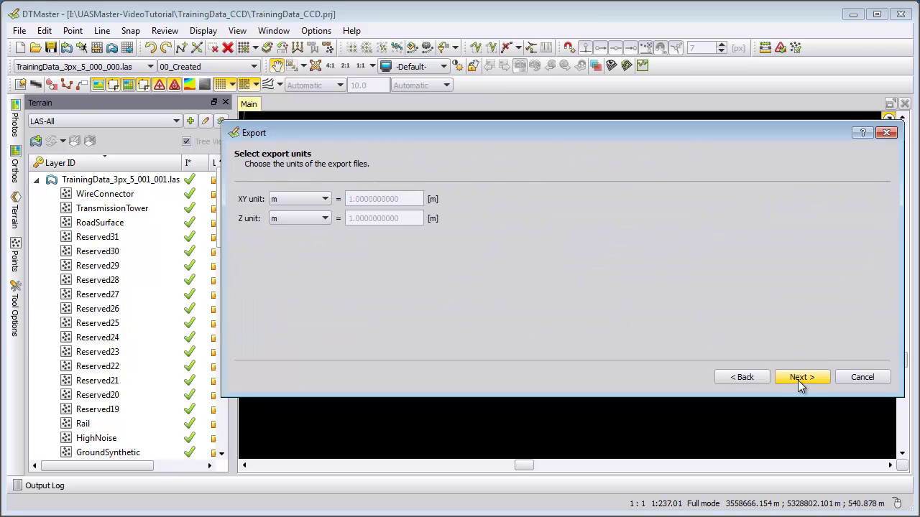
{"action": "left_click", "coordinate": [797, 380]}
{"action": "left_click", "coordinate": [798, 380]}
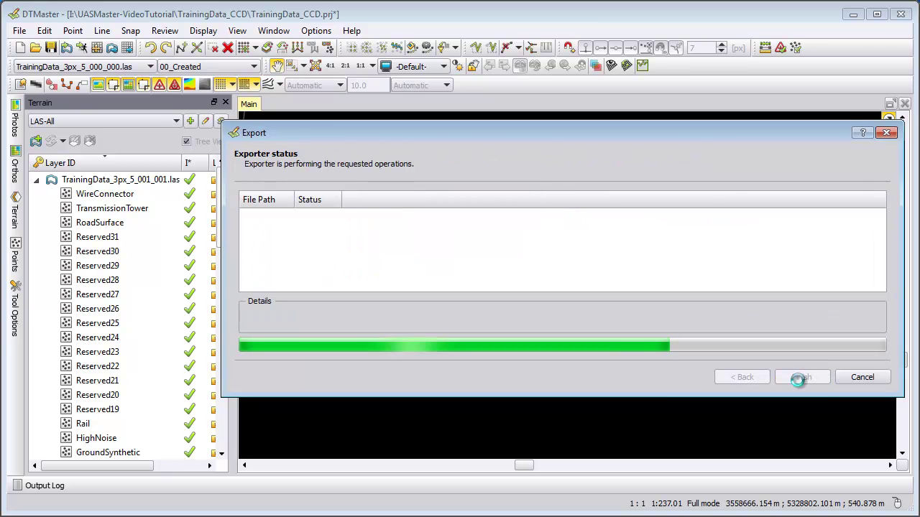
{"action": "left_click", "coordinate": [800, 379]}
Step: Close the TrainingData_CCD project by exiting DTMaster
{"action": "left_click", "coordinate": [20, 30]}
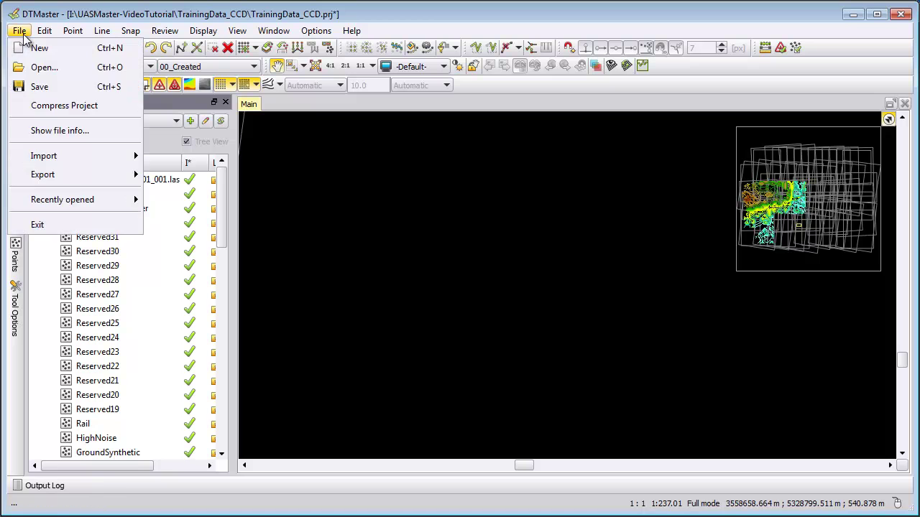
{"action": "left_click", "coordinate": [32, 223]}
{"action": "left_click", "coordinate": [396, 284]}
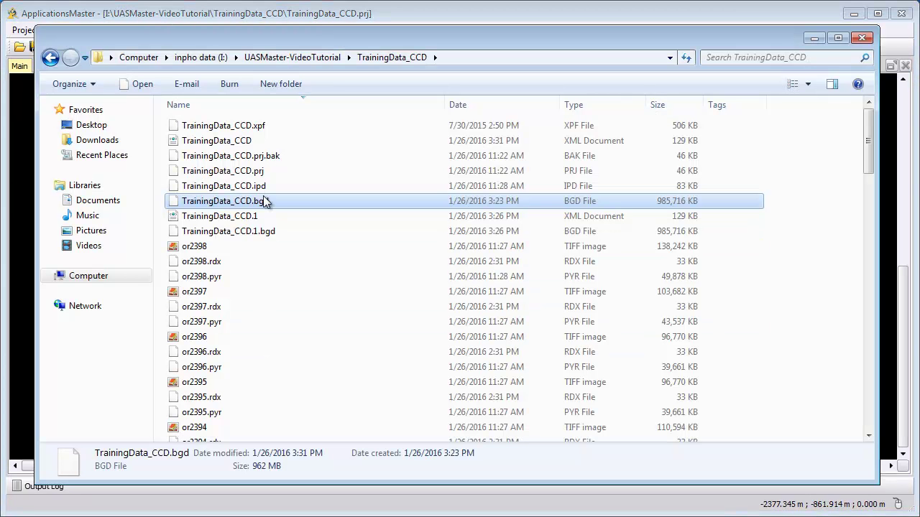
Step: Delete the TrainingData_CCD XML document and TrainingData_CCD.bgd from the project folder
{"action": "left_click", "coordinate": [266, 142]}
{"action": "left_click", "coordinate": [267, 202], "text": "ctrl"}
{"action": "right_click", "coordinate": [273, 204]}
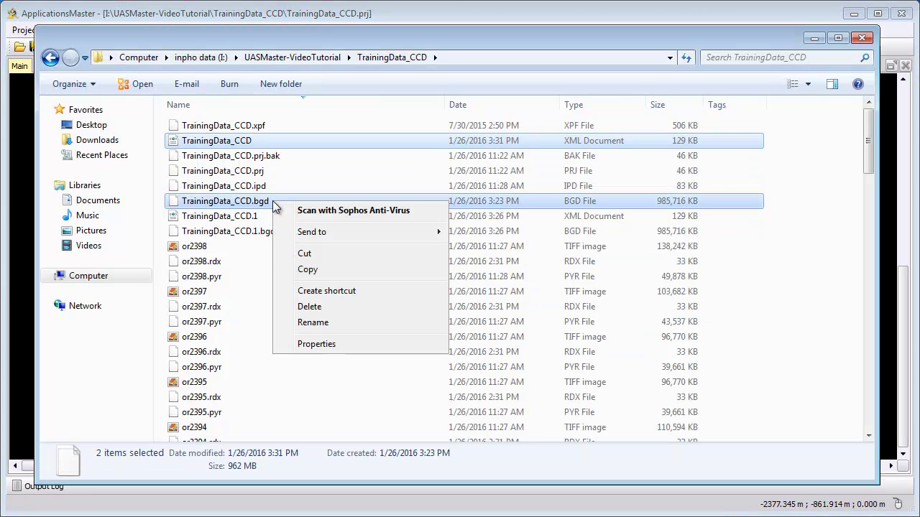
{"action": "left_click", "coordinate": [314, 305]}
{"action": "left_click", "coordinate": [403, 247]}
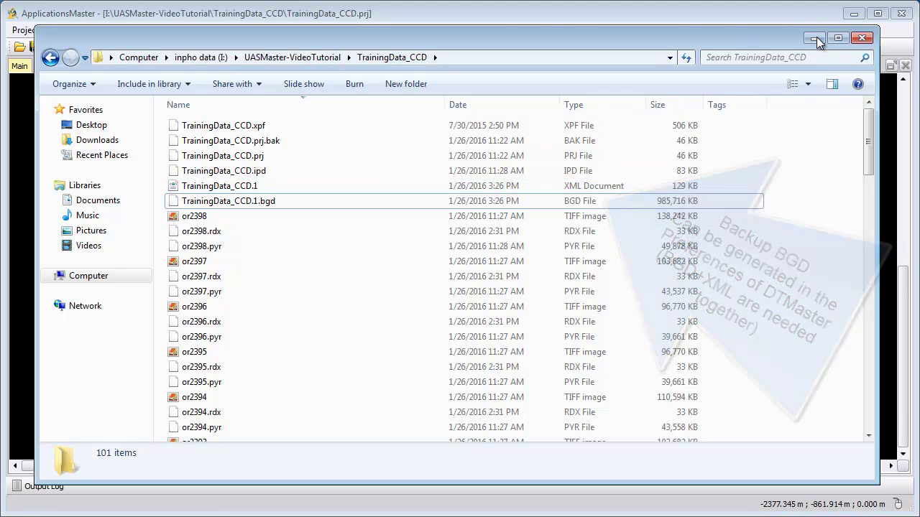
{"action": "left_click", "coordinate": [815, 37]}
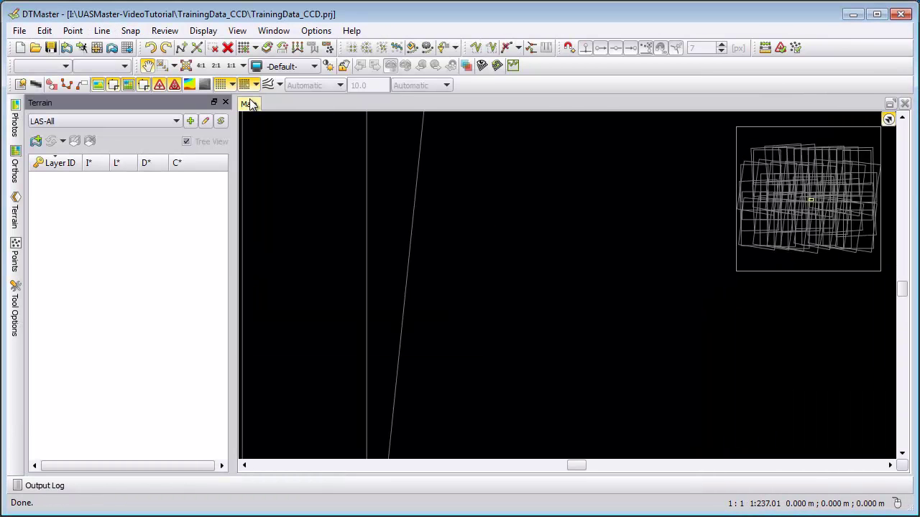
Step: In DTMaster, import the three exported LAS files ending in _VideoTutorial with XY and Z units in m
{"action": "left_click", "coordinate": [66, 47]}
{"action": "left_click", "coordinate": [277, 181]}
{"action": "left_click", "coordinate": [280, 257], "text": "ctrl"}
{"action": "left_click", "coordinate": [574, 386]}
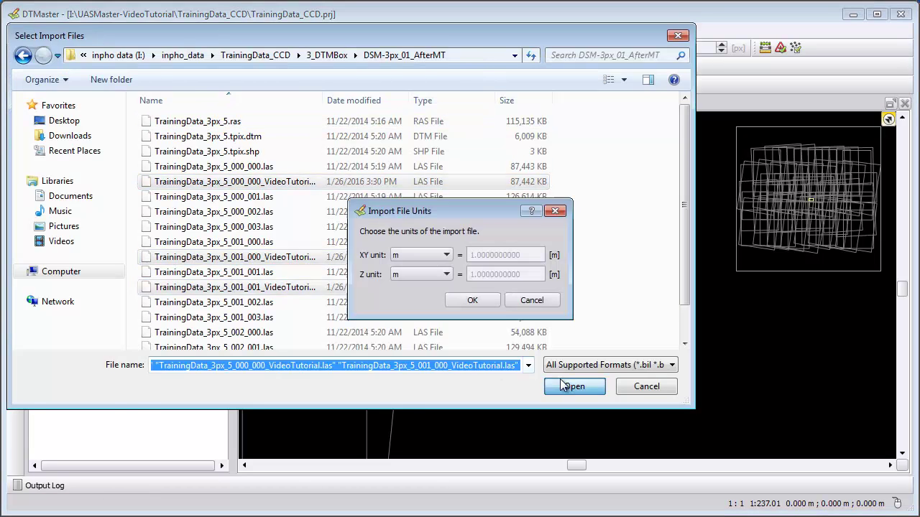
{"action": "left_click", "coordinate": [472, 300]}
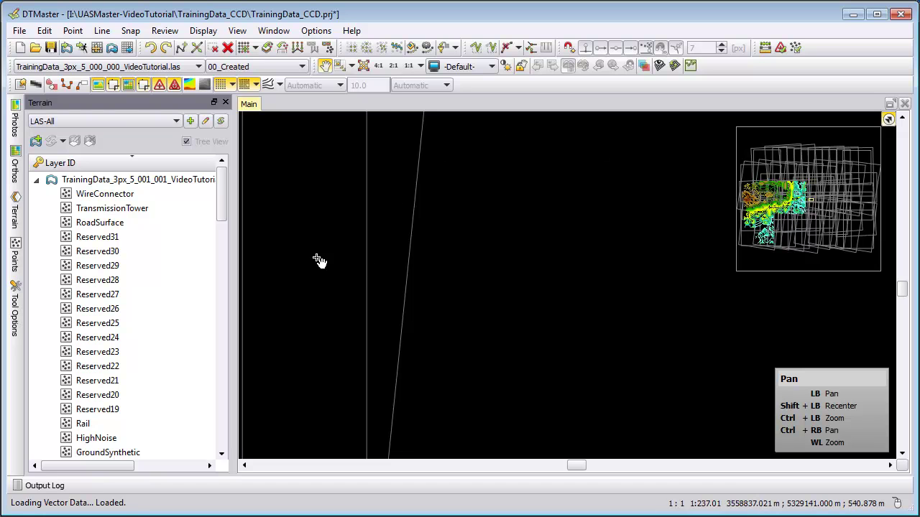
Step: Save the project and check the size of TrainingData_CCD.bgd in the project folder
{"action": "left_click", "coordinate": [75, 441]}
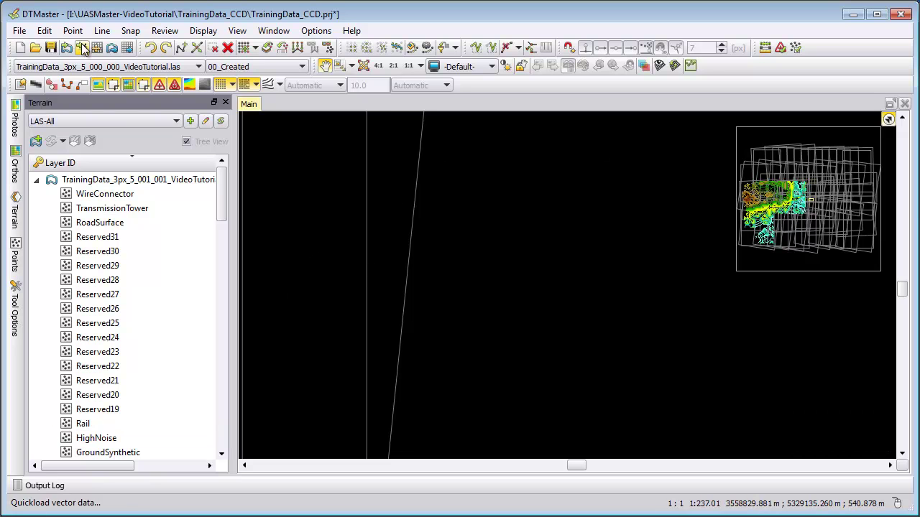
{"action": "left_click", "coordinate": [50, 47]}
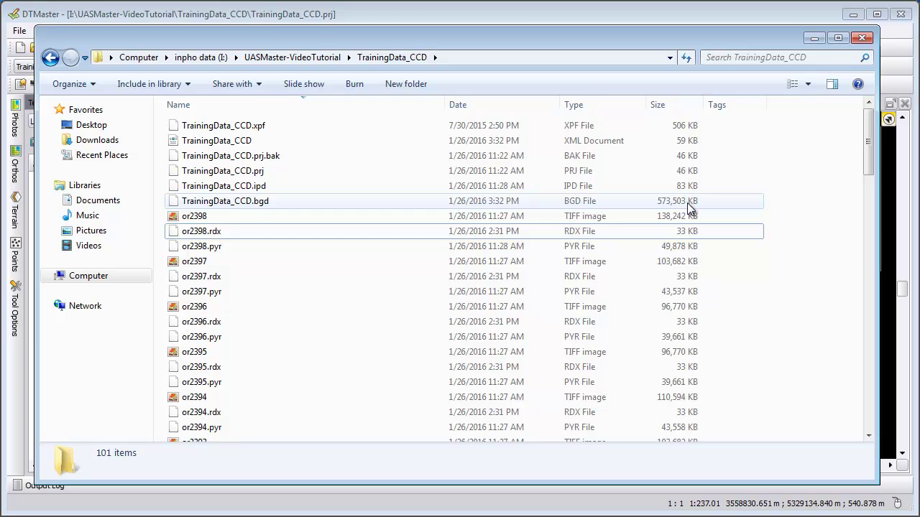
{"action": "left_click", "coordinate": [814, 38]}
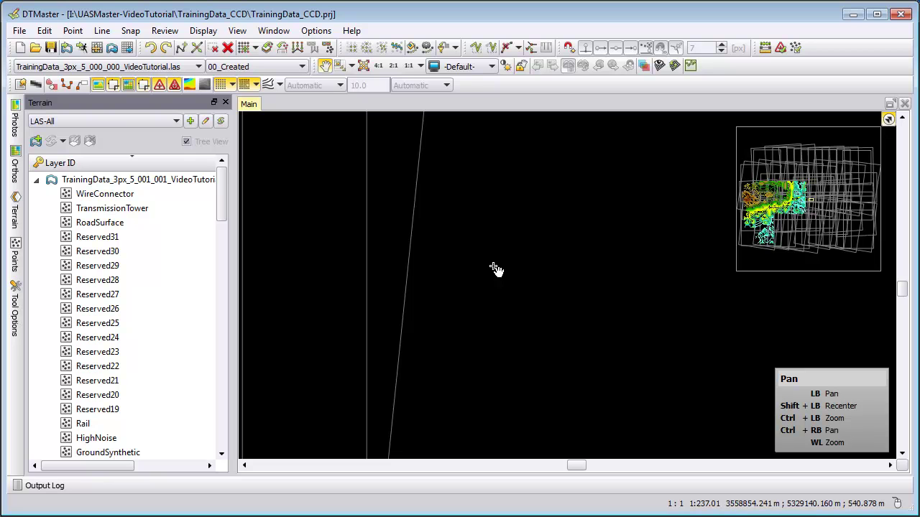
Step: Show the imported terrain points in the main view and set the Sparse Mode points threshold to 200000 points
{"action": "left_click", "coordinate": [797, 200]}
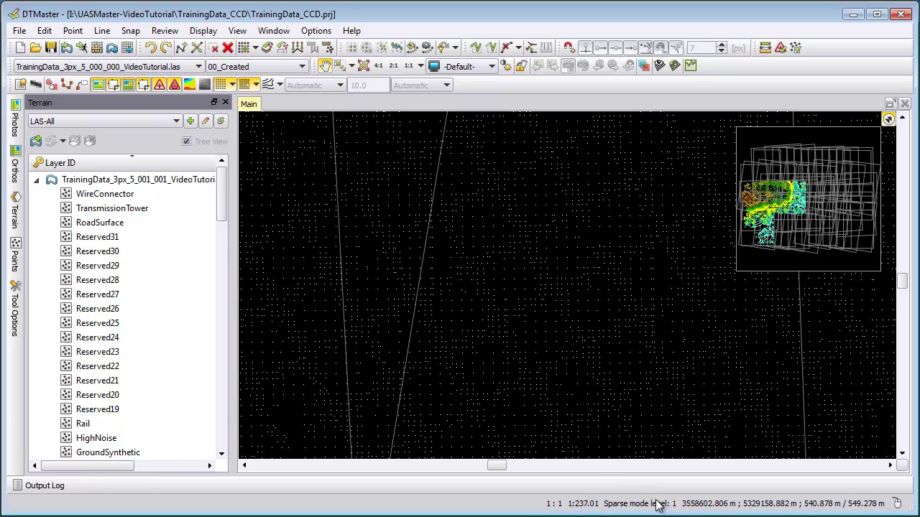
{"action": "left_click", "coordinate": [316, 31]}
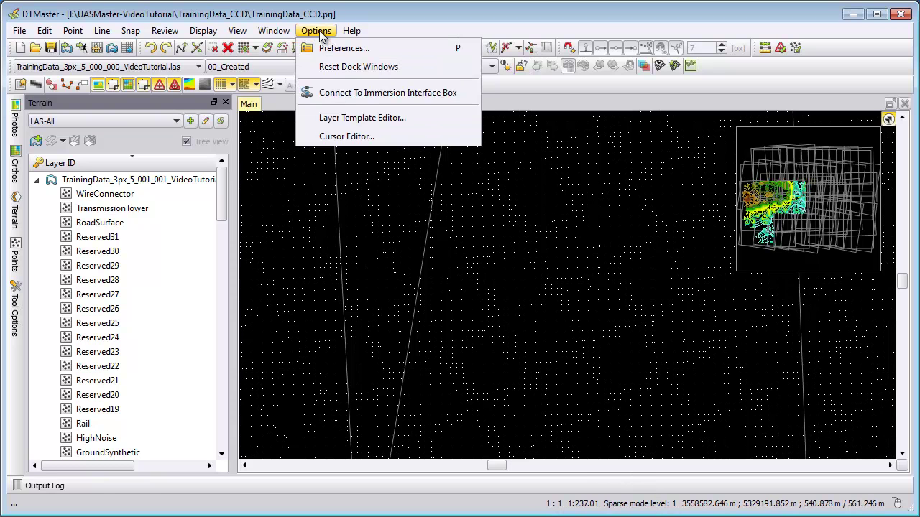
{"action": "left_click", "coordinate": [337, 48]}
{"action": "left_click", "coordinate": [86, 113]}
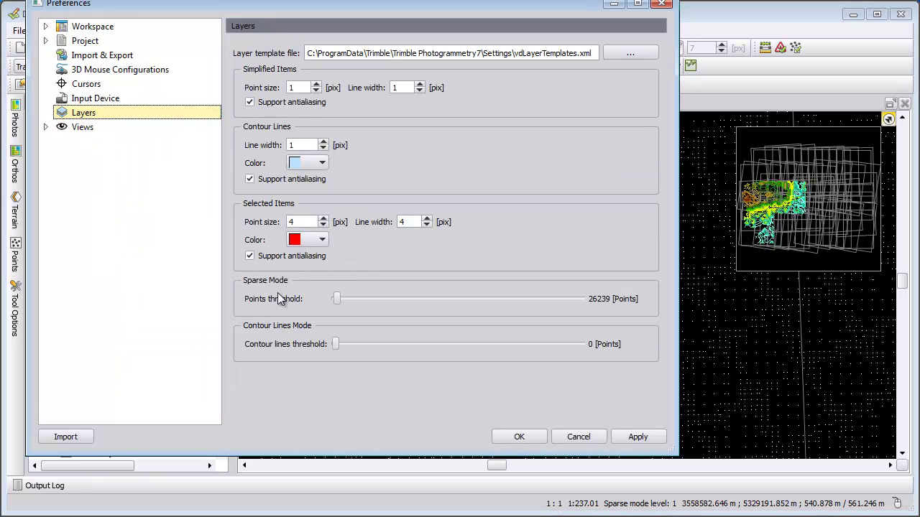
{"action": "left_click_drag", "start_coordinate": [339, 302], "coordinate": [327, 305]}
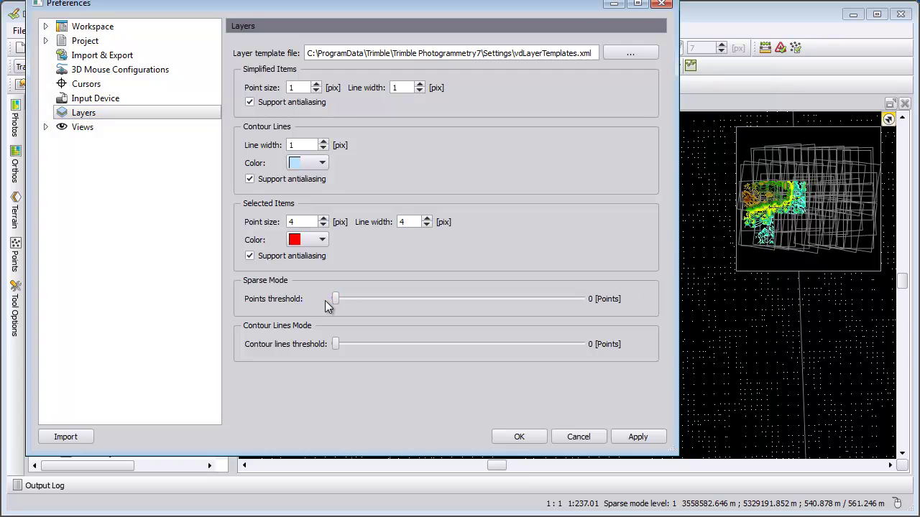
{"action": "key", "text": "Right"}
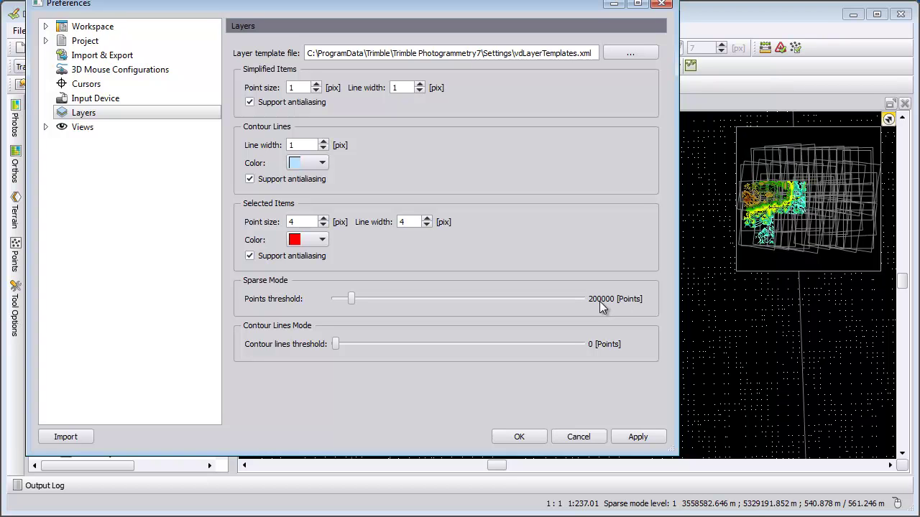
{"action": "left_click", "coordinate": [518, 438]}
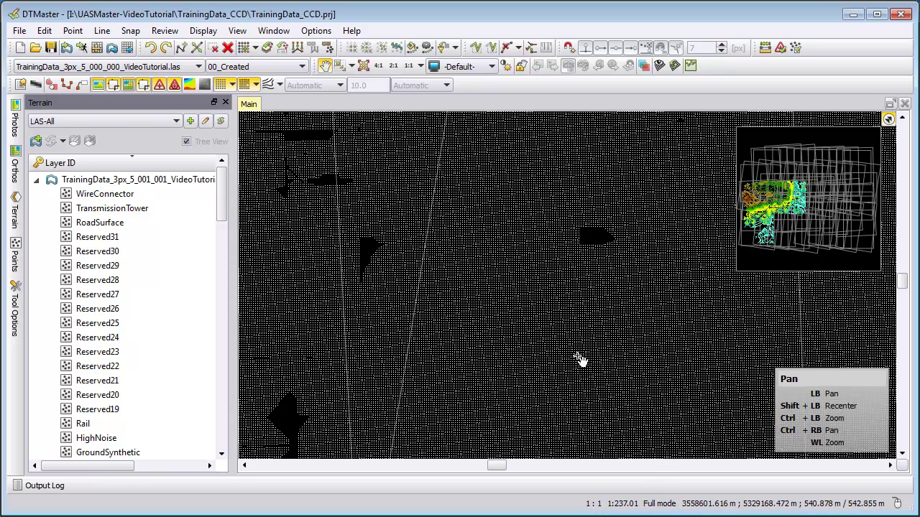
Step: Compare the terrain point display in Full mode and Sparse mode at different scales of the main view
{"action": "scroll", "coordinate": [546, 323], "scroll_direction": "down", "scroll_amount": 2}
{"action": "scroll", "coordinate": [546, 323], "scroll_direction": "down", "scroll_amount": 1}
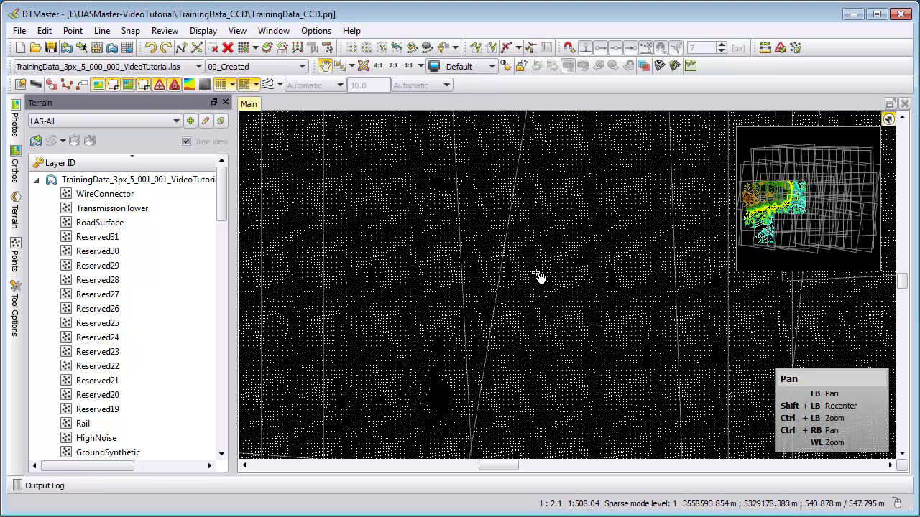
{"action": "scroll", "coordinate": [538, 276], "scroll_direction": "down", "scroll_amount": 5}
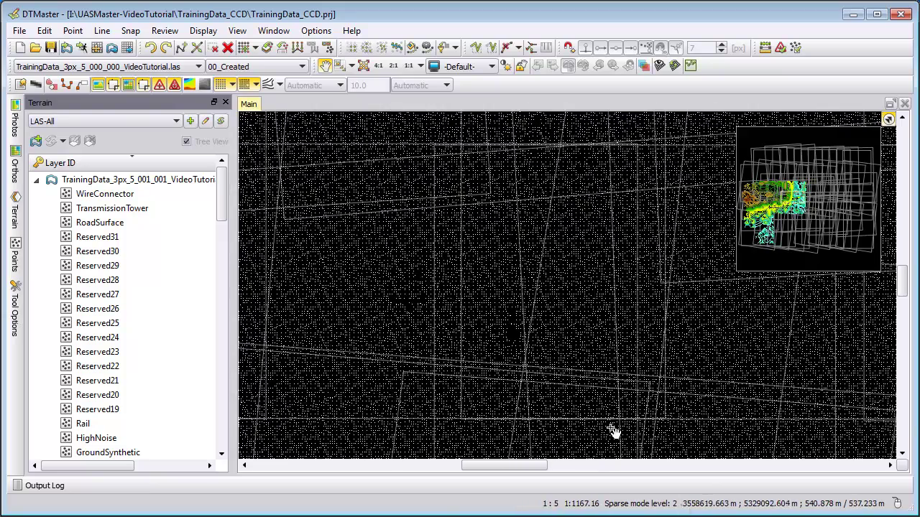
{"action": "scroll", "coordinate": [559, 409], "scroll_direction": "up", "scroll_amount": 6}
{"action": "scroll", "coordinate": [559, 409], "scroll_direction": "up", "scroll_amount": 2}
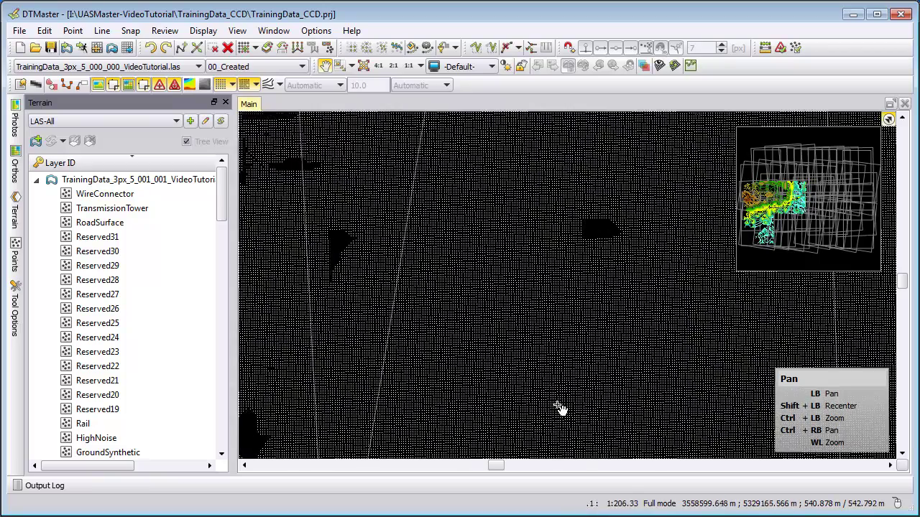
{"action": "scroll", "coordinate": [542, 334], "scroll_direction": "down", "scroll_amount": 3}
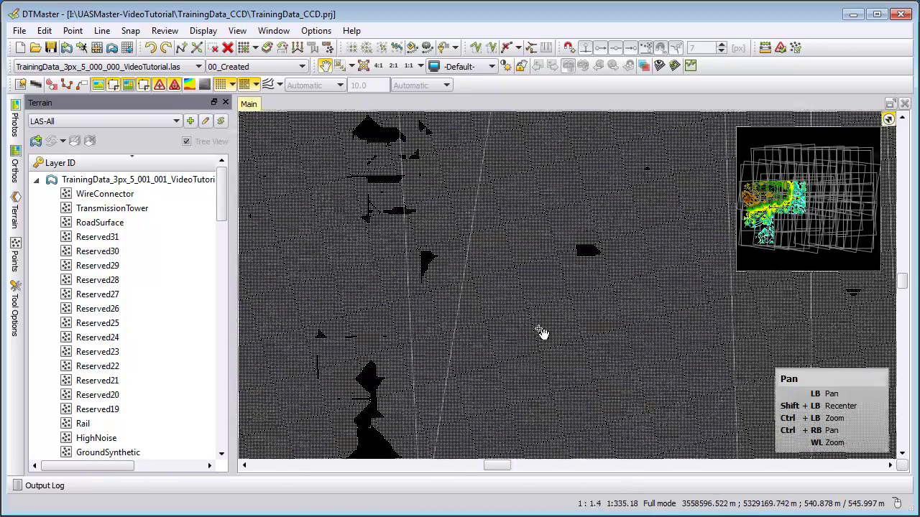
{"action": "scroll", "coordinate": [542, 334], "scroll_direction": "down", "scroll_amount": 1}
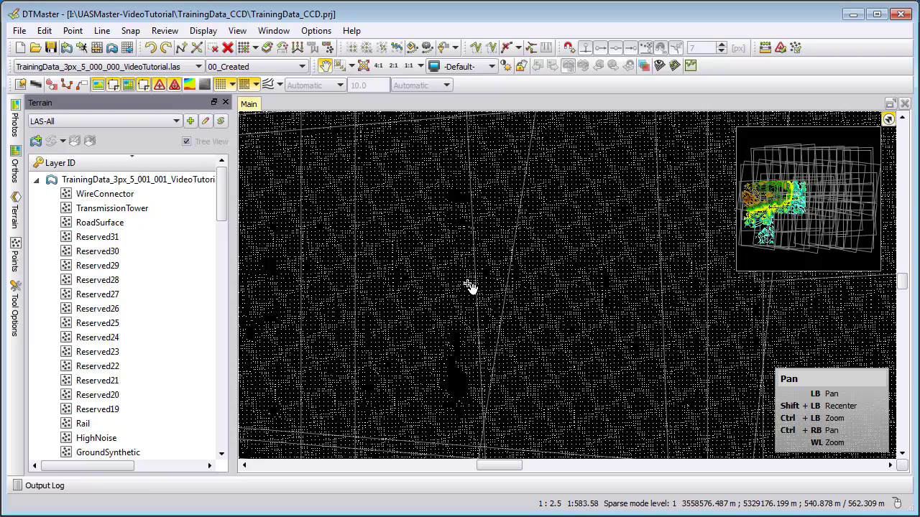
{"action": "scroll", "coordinate": [493, 293], "scroll_direction": "up", "scroll_amount": 3}
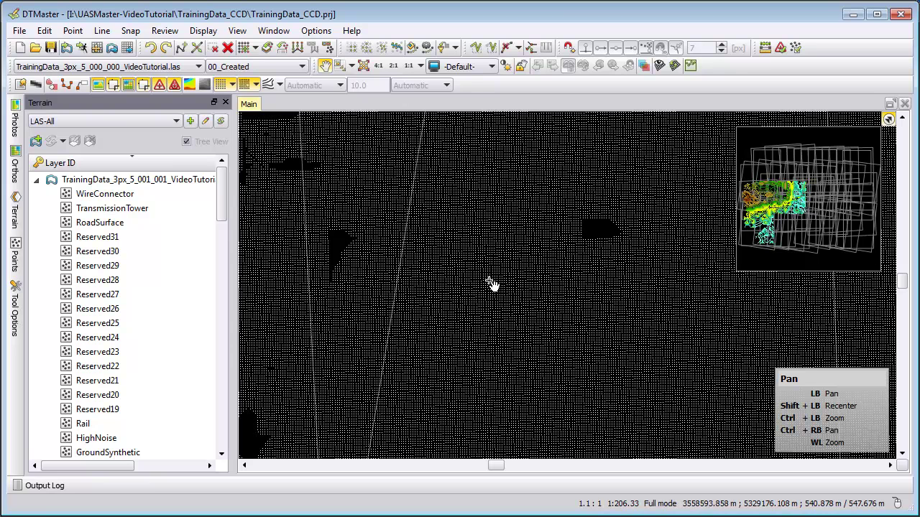
Step: Examine the status columns of the LAS-All terrain layers and restore the layer list's narrow width
{"action": "left_click", "coordinate": [14, 209]}
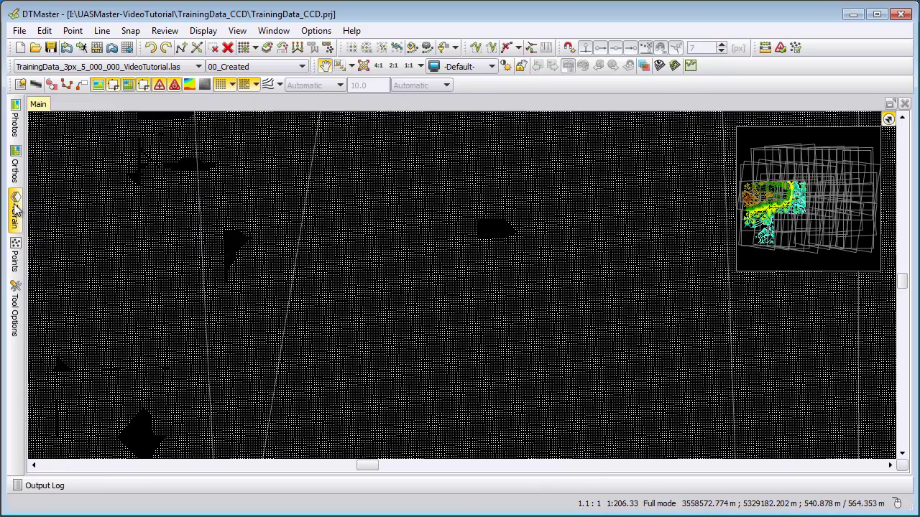
{"action": "left_click", "coordinate": [14, 208]}
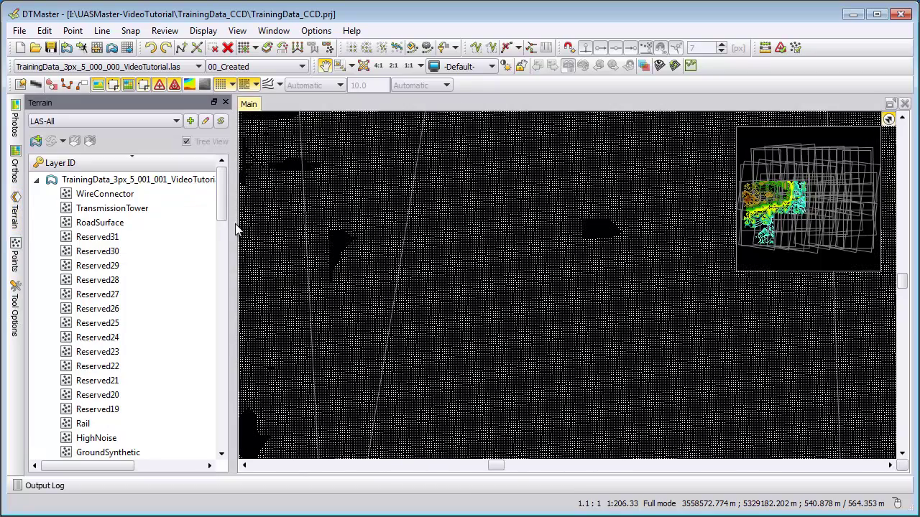
{"action": "left_click_drag", "start_coordinate": [235, 228], "coordinate": [489, 221]}
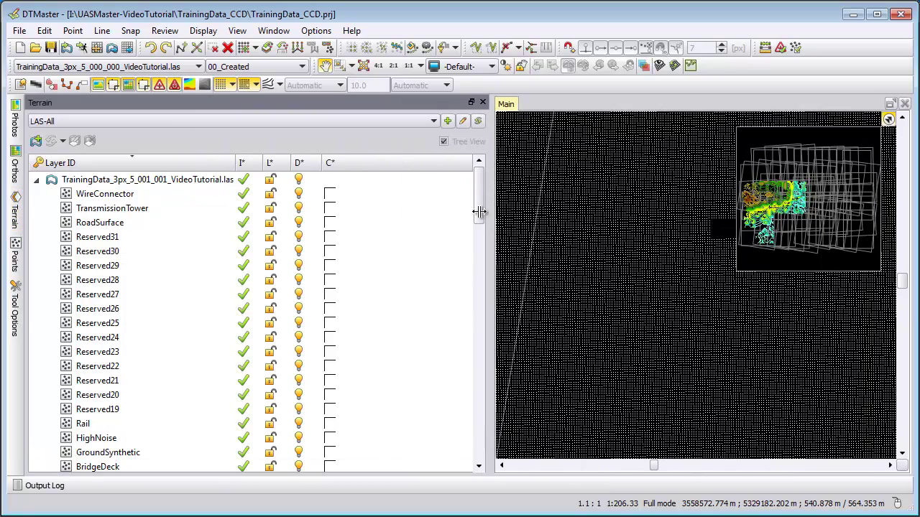
{"action": "left_click_drag", "start_coordinate": [488, 265], "coordinate": [228, 266]}
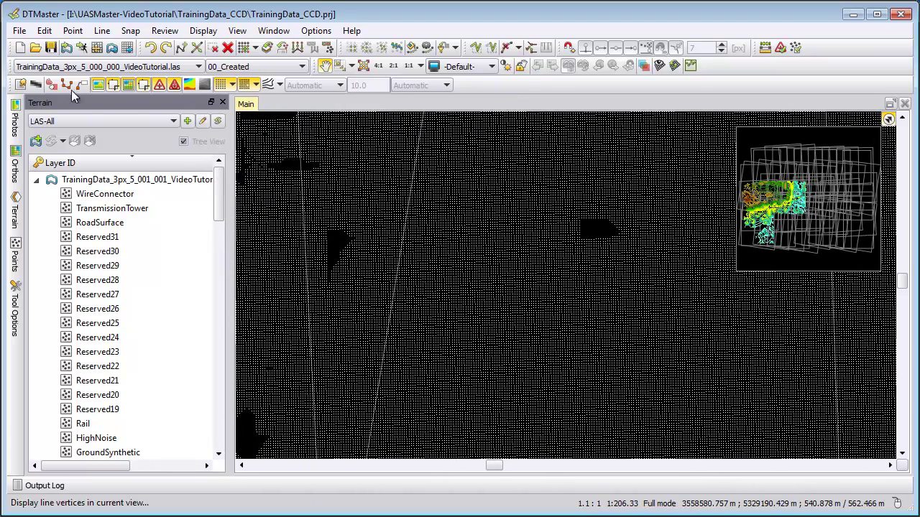
Step: Set the contour line quality to low in the Display Settings and display contour lines in the main view
{"action": "left_click", "coordinate": [21, 86]}
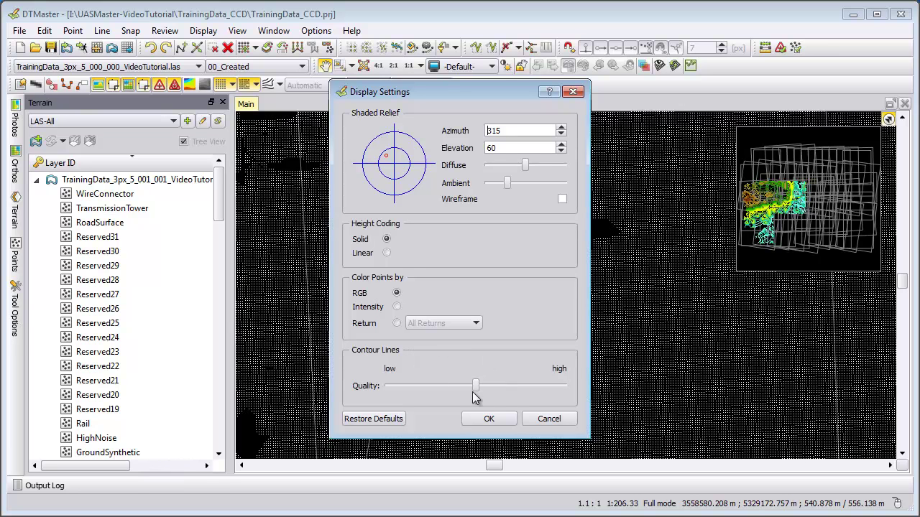
{"action": "left_click_drag", "start_coordinate": [475, 387], "coordinate": [393, 389]}
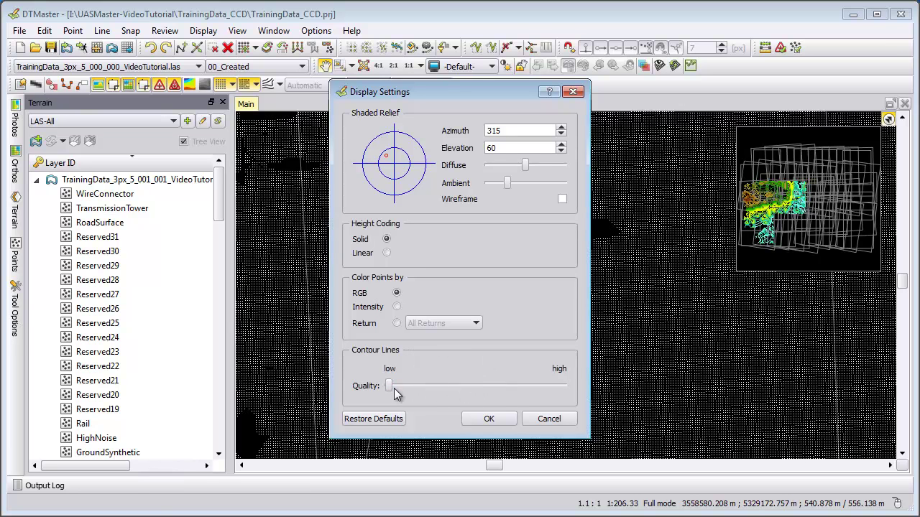
{"action": "left_click", "coordinate": [479, 419]}
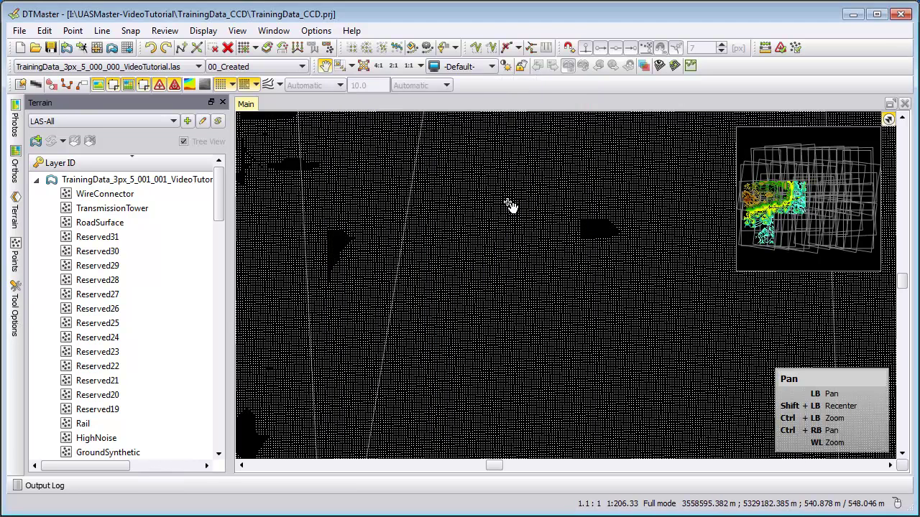
{"action": "left_click", "coordinate": [269, 84]}
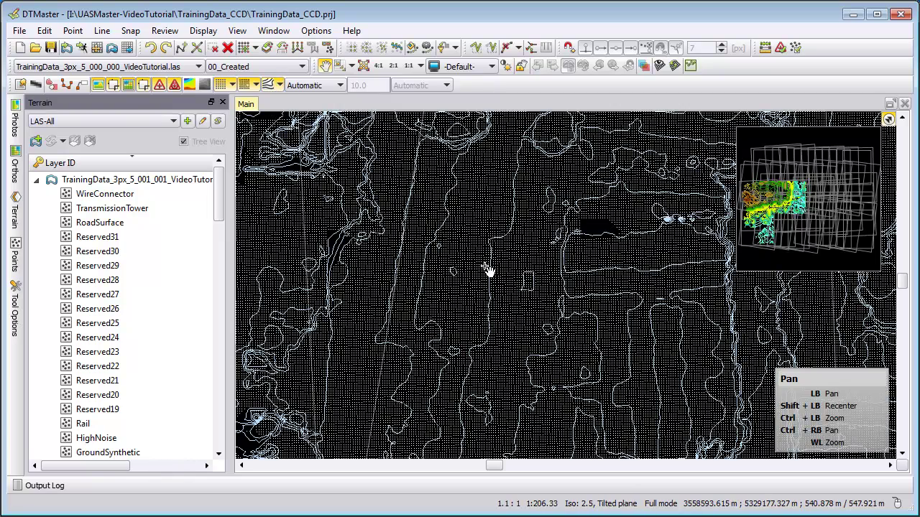
{"action": "scroll", "coordinate": [487, 269], "scroll_direction": "up", "scroll_amount": 4}
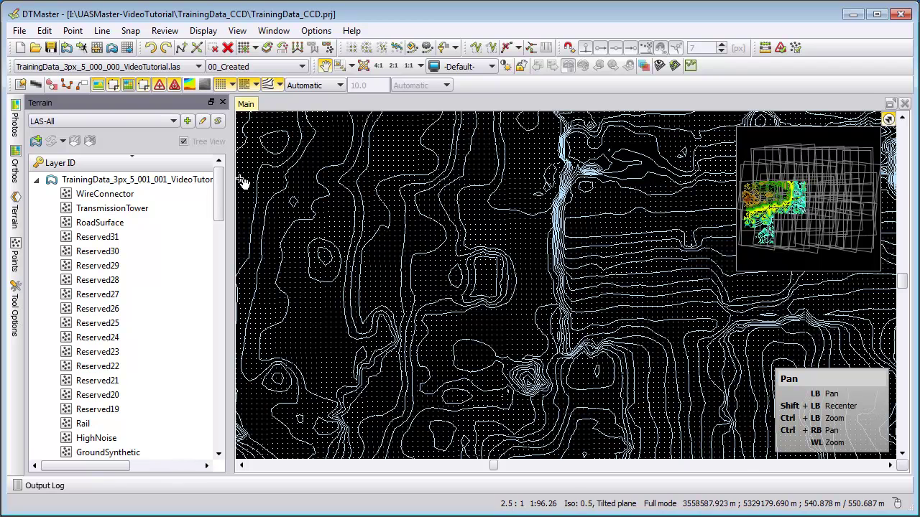
Step: Raise the contour line quality to high in the Display Settings and inspect the contours around the steep terrain edges
{"action": "left_click", "coordinate": [20, 85]}
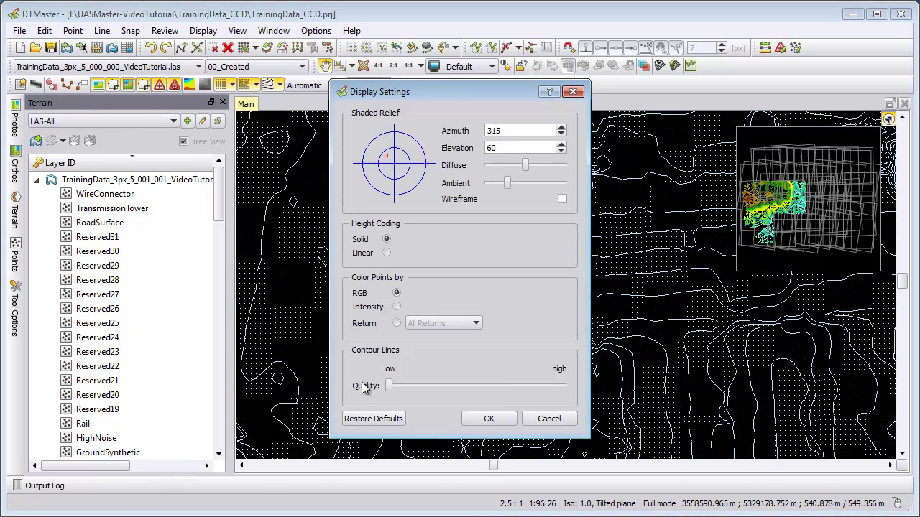
{"action": "left_click", "coordinate": [526, 386]}
{"action": "left_click", "coordinate": [490, 421]}
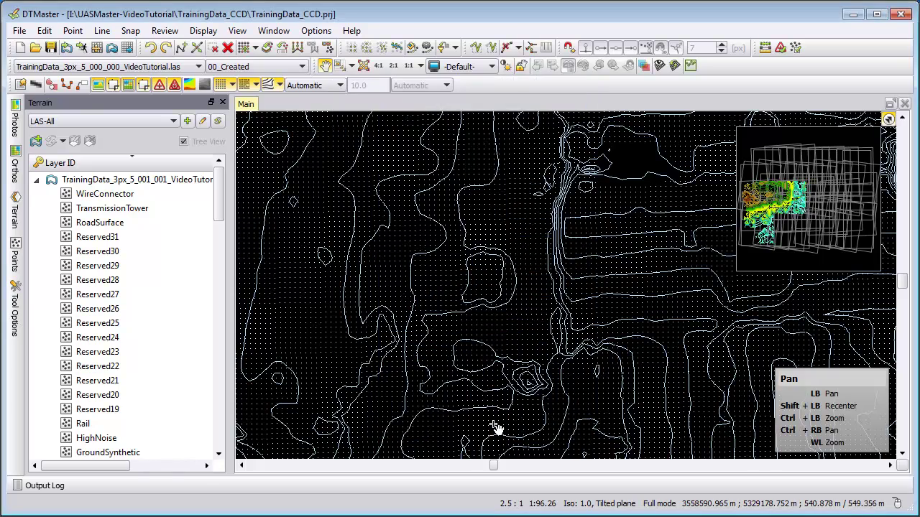
{"action": "left_click_drag", "start_coordinate": [600, 252], "coordinate": [608, 357]}
{"action": "scroll", "coordinate": [607, 357], "scroll_direction": "up", "scroll_amount": 3}
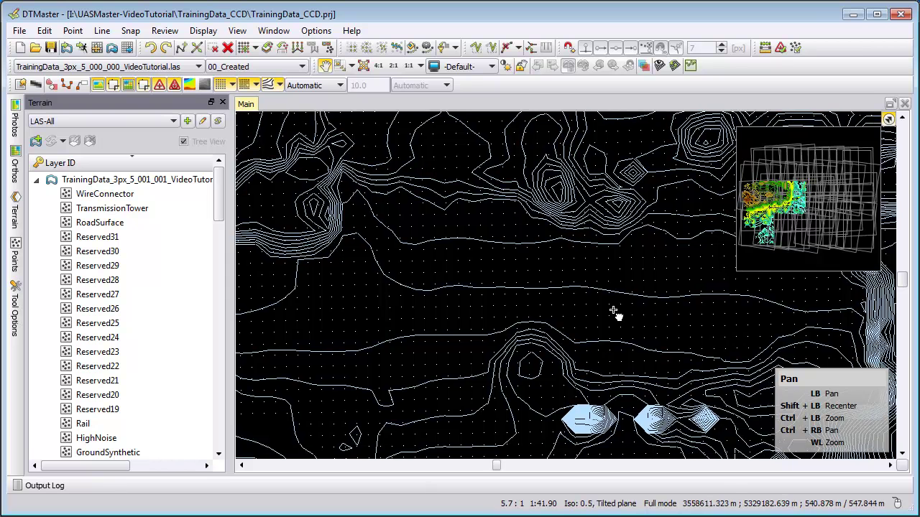
{"action": "left_click_drag", "start_coordinate": [678, 322], "coordinate": [486, 296]}
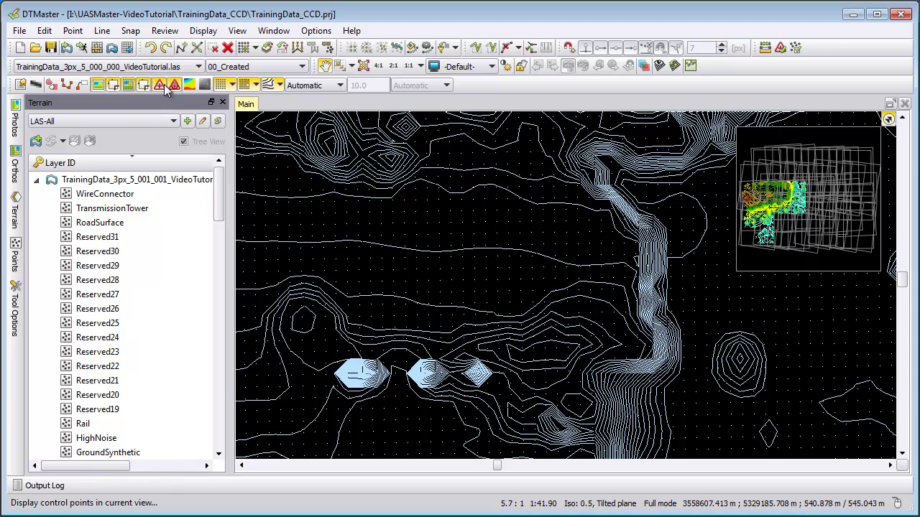
Step: Lower the contour line quality from high towards the middle of its range in the Display Settings
{"action": "left_click", "coordinate": [20, 85]}
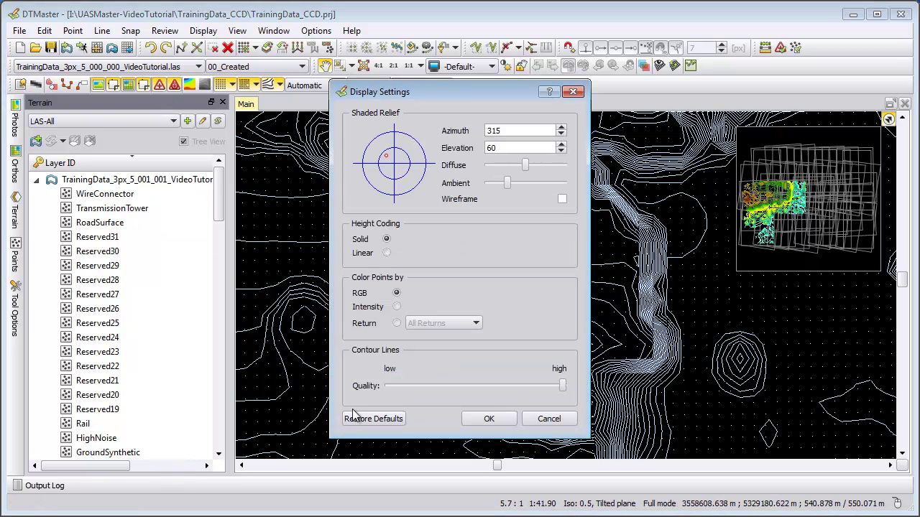
{"action": "left_click_drag", "start_coordinate": [562, 387], "coordinate": [501, 396]}
{"action": "left_click", "coordinate": [492, 417]}
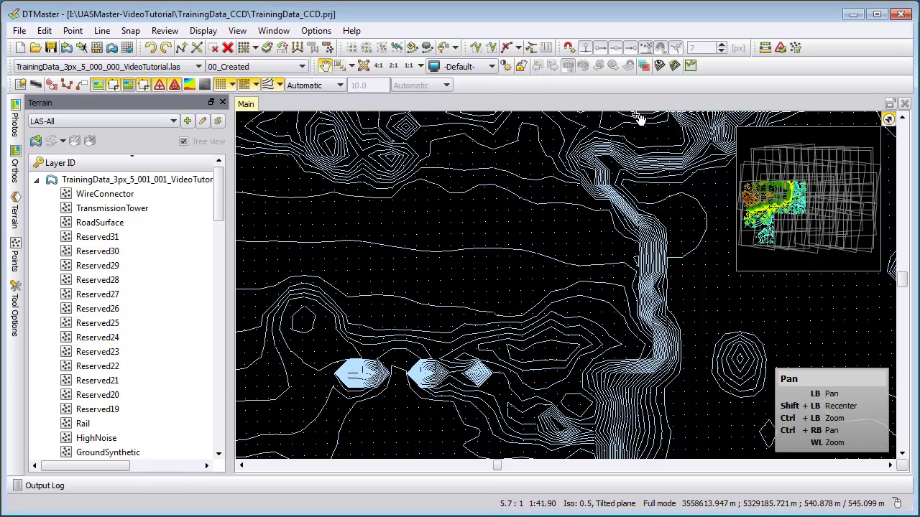
Step: Display shaded relief and Z coding beneath the contours, keeping the contour interval on Automatic
{"action": "left_click", "coordinate": [205, 84]}
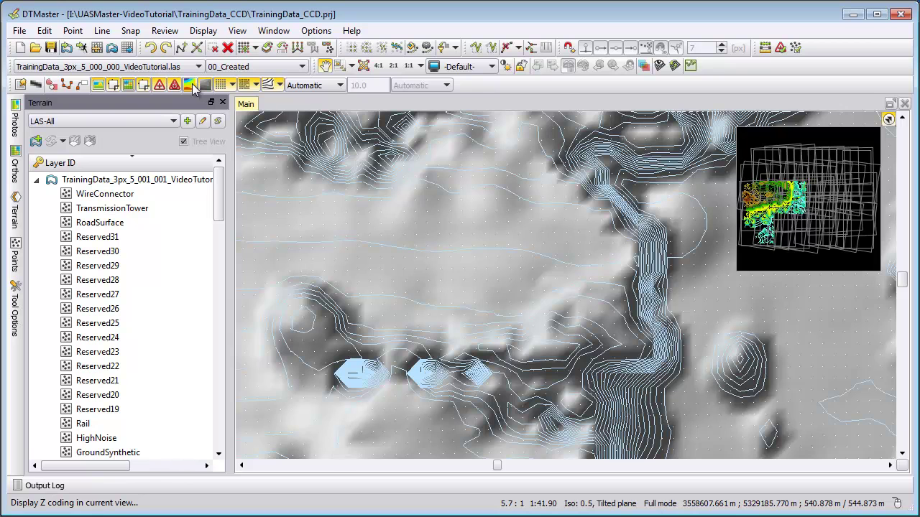
{"action": "left_click", "coordinate": [191, 85]}
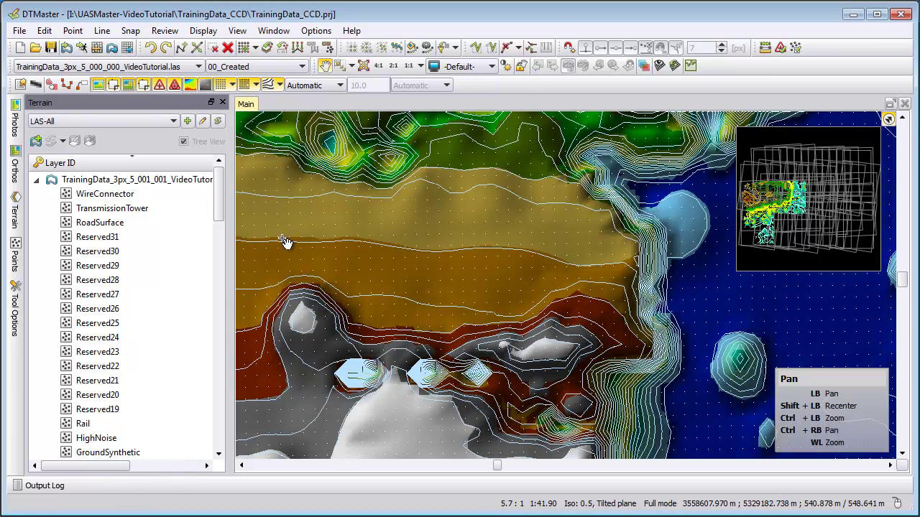
{"action": "left_click", "coordinate": [316, 85]}
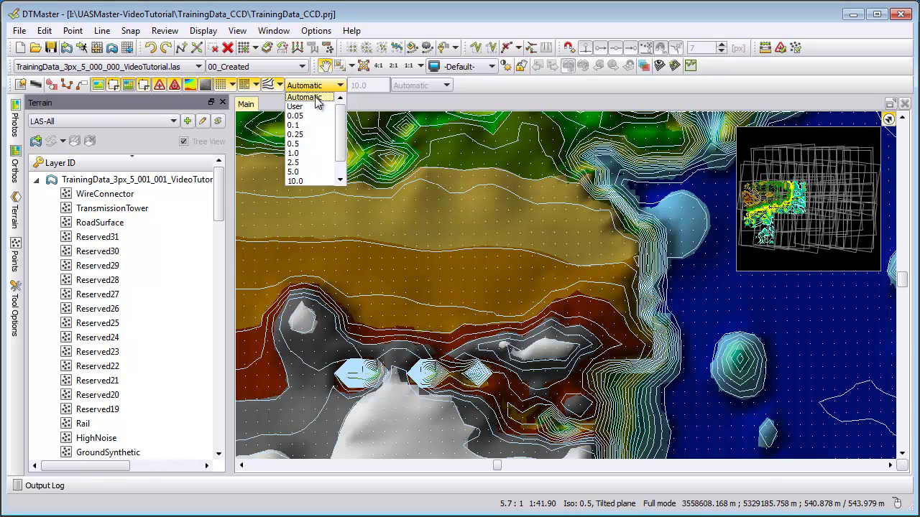
{"action": "left_click", "coordinate": [317, 98]}
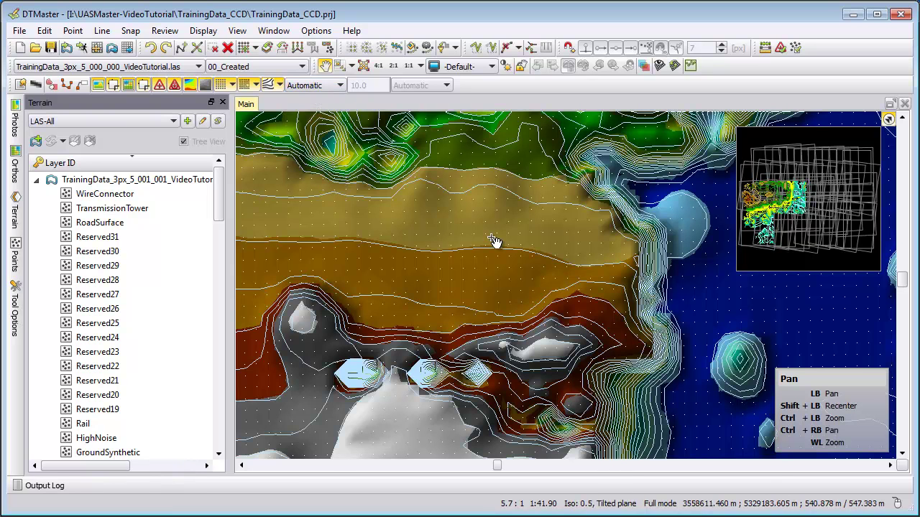
Step: Hide the Z coding, shaded relief and contour lines so that only the terrain points are displayed
{"action": "left_click", "coordinate": [190, 86]}
{"action": "left_click", "coordinate": [190, 86]}
{"action": "left_click", "coordinate": [266, 86]}
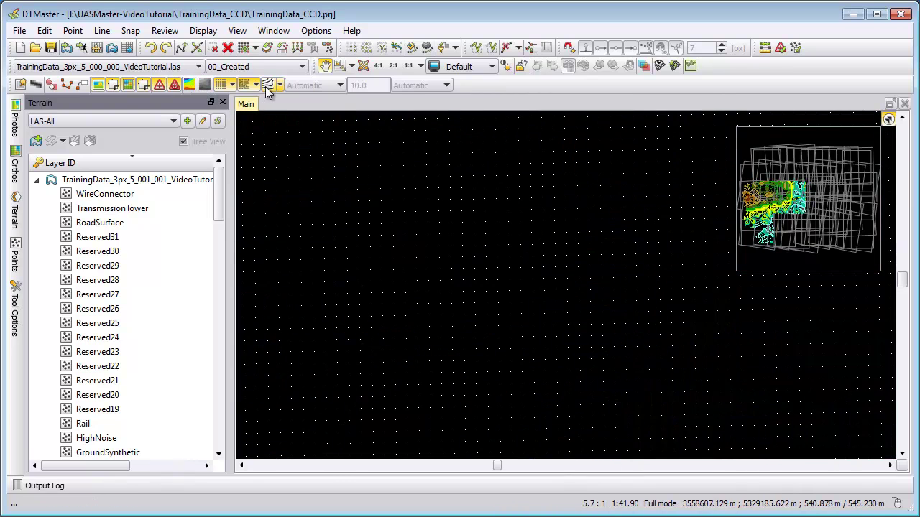
Step: Delete the terrain points inside a large rectangular area of the main view using Rectangular Selection
{"action": "scroll", "coordinate": [604, 296], "scroll_direction": "down", "scroll_amount": 3}
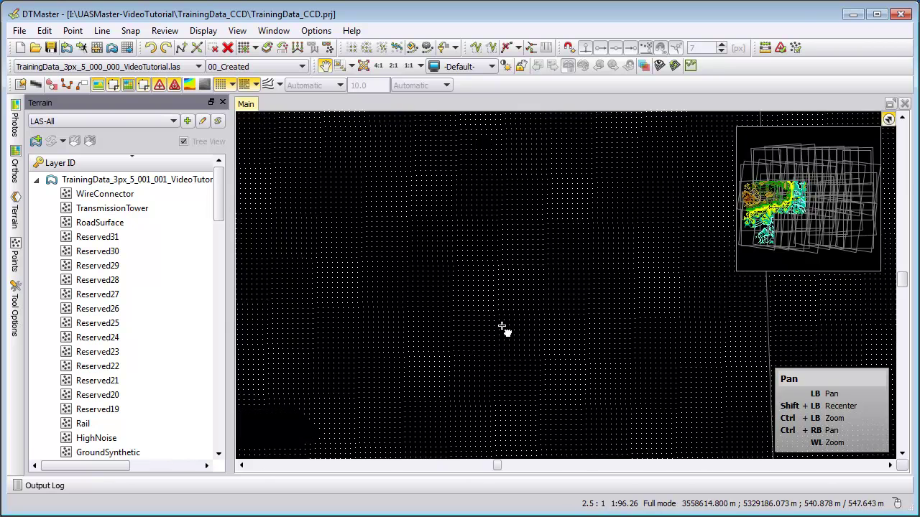
{"action": "left_click_drag", "start_coordinate": [501, 314], "coordinate": [490, 311]}
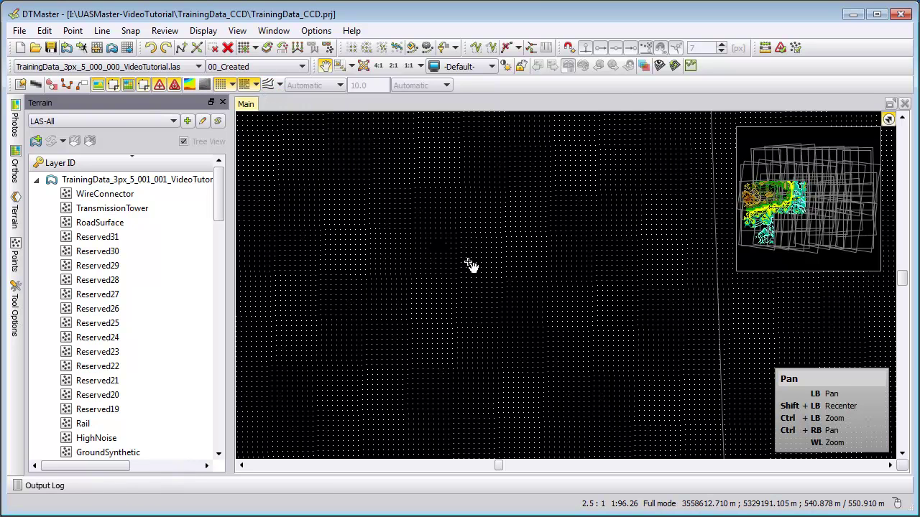
{"action": "scroll", "coordinate": [470, 266], "scroll_direction": "down", "scroll_amount": 2}
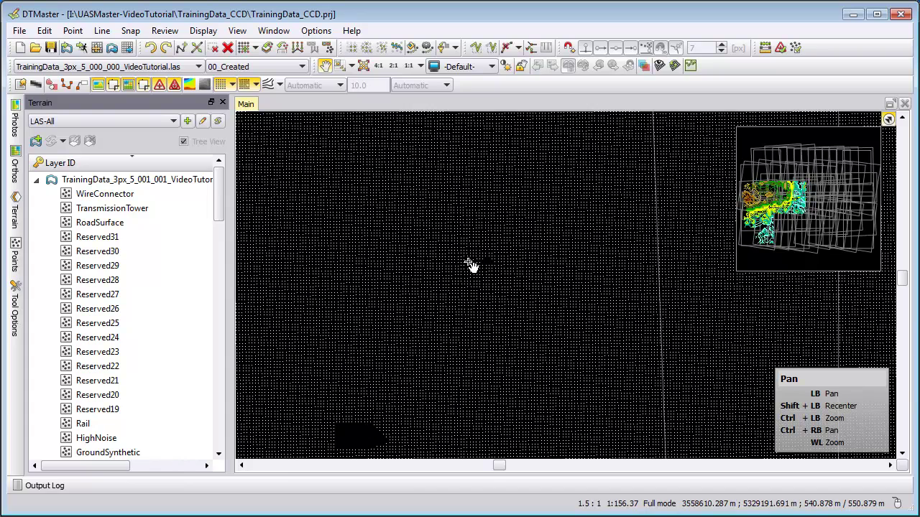
{"action": "scroll", "coordinate": [470, 266], "scroll_direction": "down", "scroll_amount": 1}
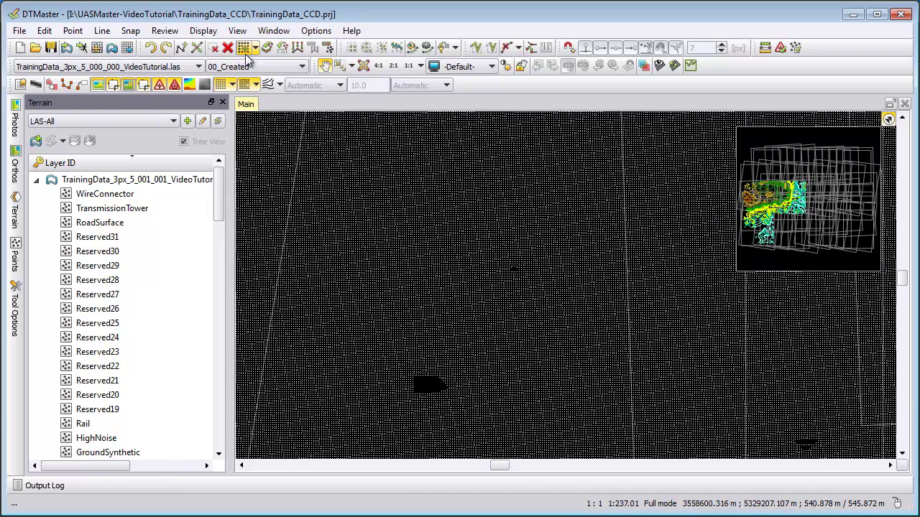
{"action": "left_click", "coordinate": [351, 48]}
{"action": "left_click_drag", "start_coordinate": [574, 288], "coordinate": [616, 345]}
{"action": "key", "text": "Delete"}
{"action": "scroll", "coordinate": [568, 284], "scroll_direction": "down", "scroll_amount": 2}
{"action": "left_click_drag", "start_coordinate": [346, 188], "coordinate": [449, 281]}
{"action": "key", "text": "Delete"}
{"action": "left_click_drag", "start_coordinate": [400, 333], "coordinate": [455, 399]}
{"action": "key", "text": "Delete"}
{"action": "left_click_drag", "start_coordinate": [632, 365], "coordinate": [700, 413]}
{"action": "key", "text": "Delete"}
{"action": "left_click_drag", "start_coordinate": [673, 241], "coordinate": [723, 298]}
{"action": "key", "text": "Delete"}
{"action": "left_click_drag", "start_coordinate": [638, 148], "coordinate": [687, 187]}
{"action": "key", "text": "Delete"}
{"action": "scroll", "coordinate": [662, 261], "scroll_direction": "down", "scroll_amount": 1}
{"action": "scroll", "coordinate": [662, 261], "scroll_direction": "up", "scroll_amount": 5}
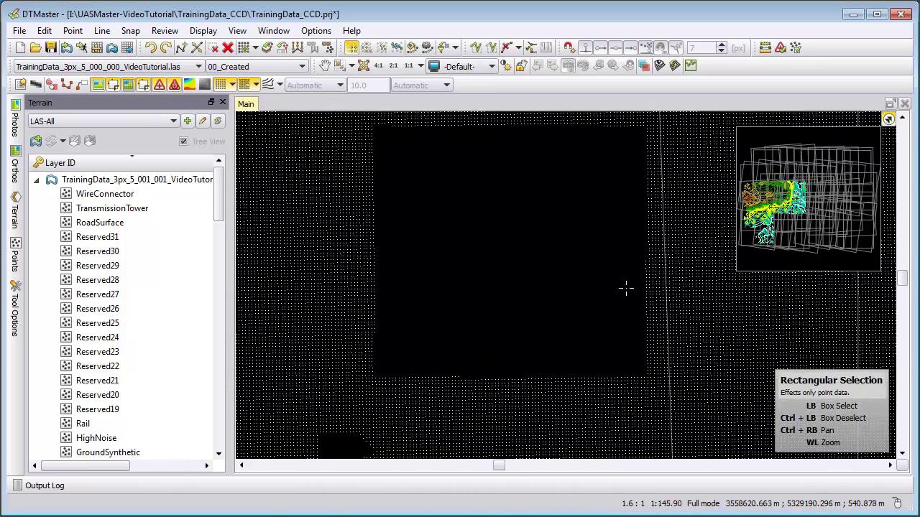
Step: Display contour lines and shaded relief in the main view and inspect the edges of the deleted point area
{"action": "left_click", "coordinate": [268, 85]}
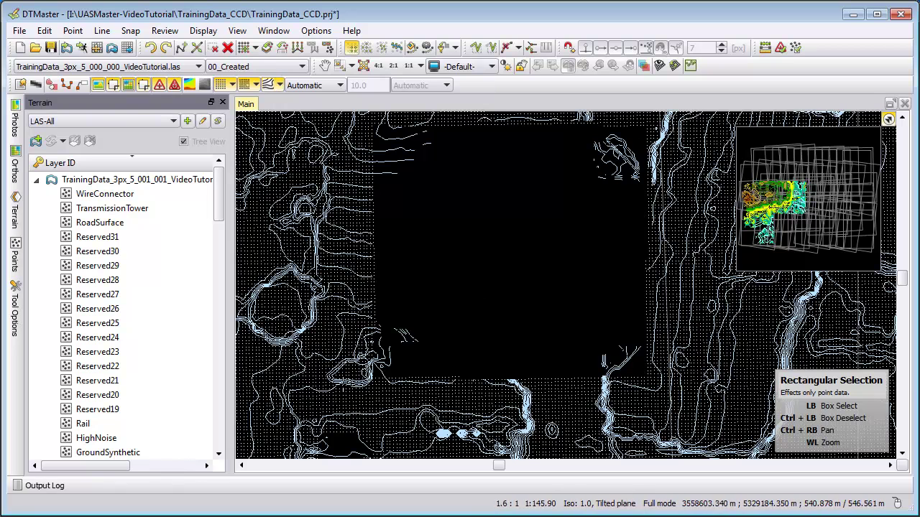
{"action": "scroll", "coordinate": [409, 333], "scroll_direction": "up", "scroll_amount": 1}
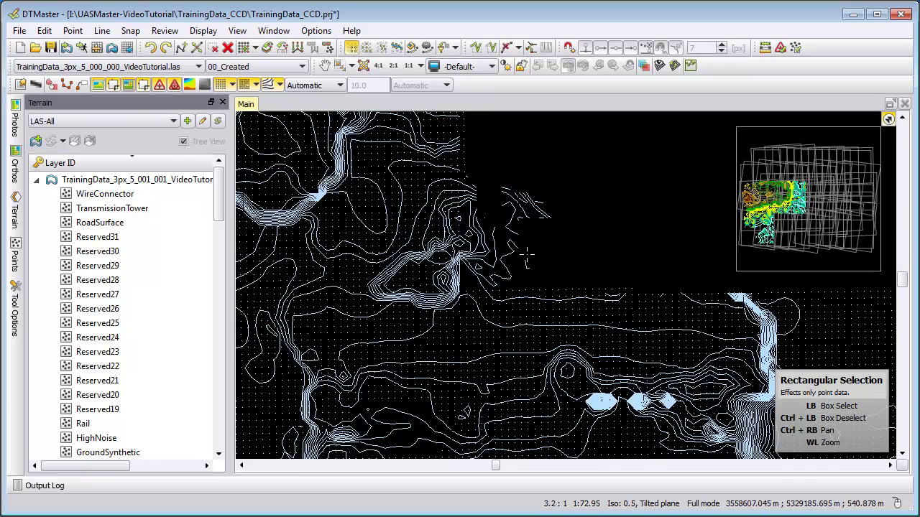
{"action": "scroll", "coordinate": [528, 253], "scroll_direction": "up", "scroll_amount": 1}
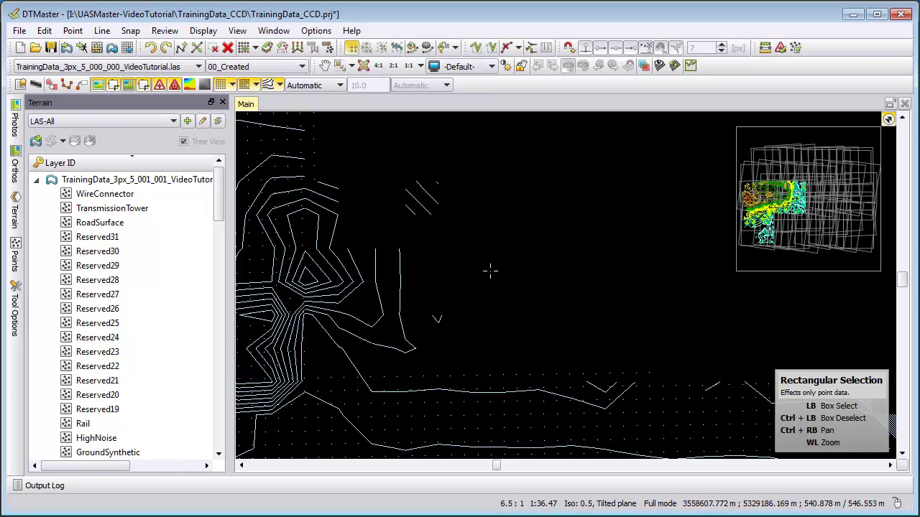
{"action": "left_click", "coordinate": [221, 85]}
{"action": "scroll", "coordinate": [417, 309], "scroll_direction": "up", "scroll_amount": 1}
{"action": "scroll", "coordinate": [417, 309], "scroll_direction": "down", "scroll_amount": 1}
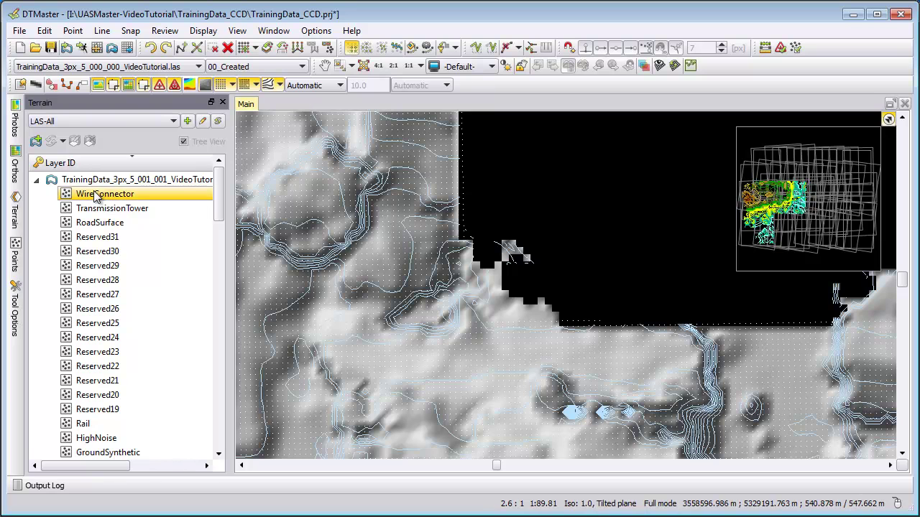
Step: Select all photos in the project's photo list and switch their display mode to image with footprint
{"action": "left_click", "coordinate": [13, 136]}
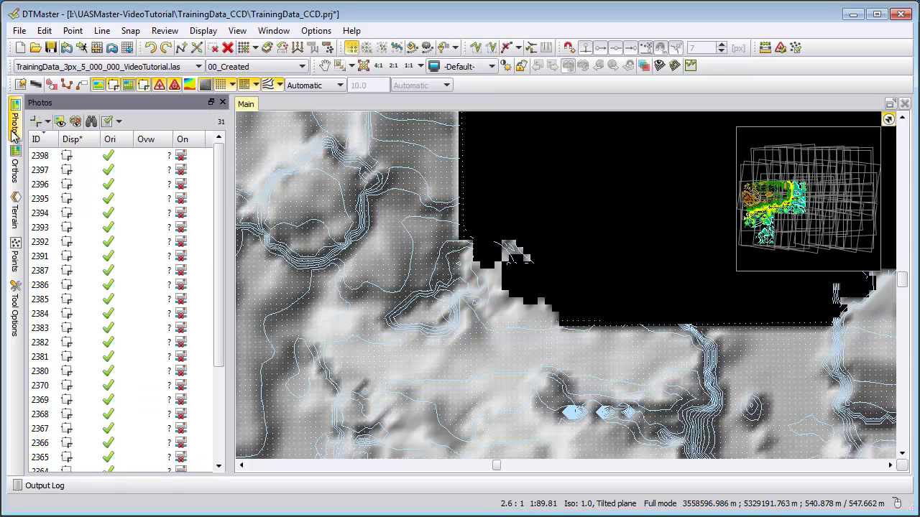
{"action": "left_click", "coordinate": [50, 160]}
{"action": "key", "text": "ctrl+a"}
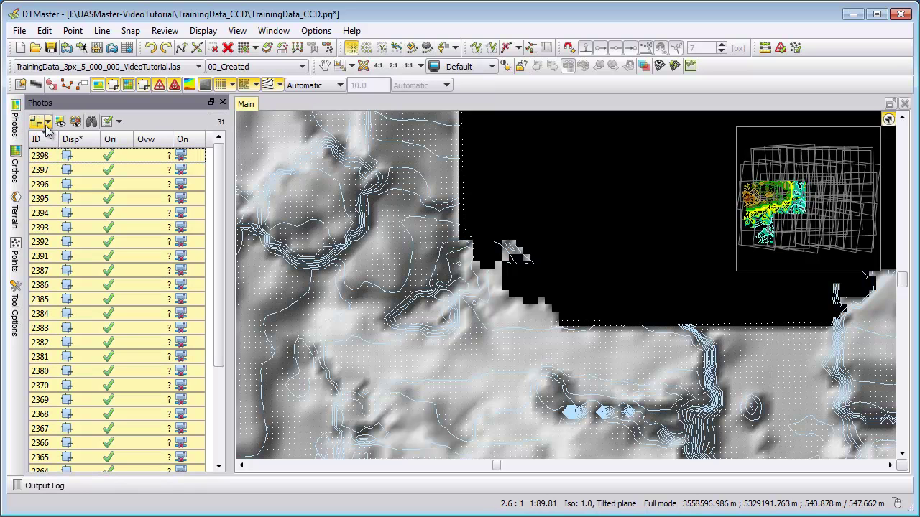
{"action": "left_click", "coordinate": [47, 123]}
{"action": "left_click", "coordinate": [63, 137]}
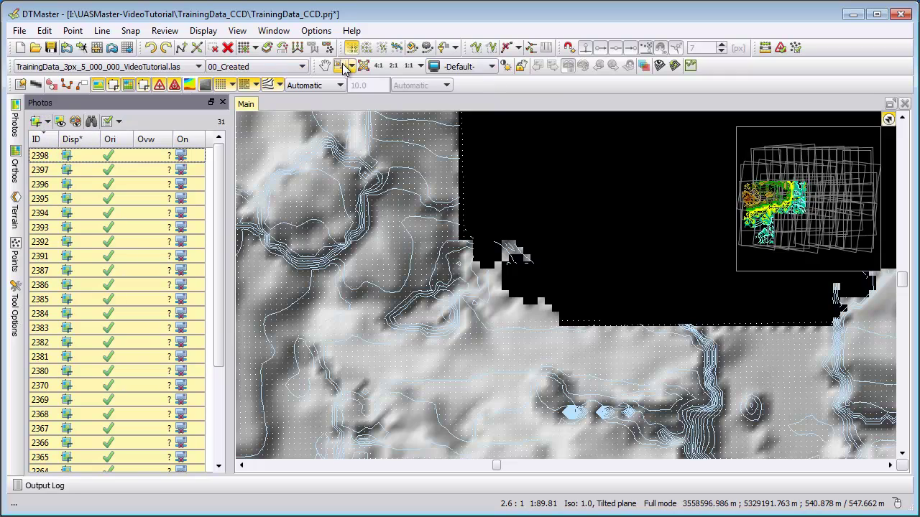
Step: Open the stereo view, detach it as a separate window over the main view's right half, and display contour lines in it
{"action": "left_click", "coordinate": [644, 65]}
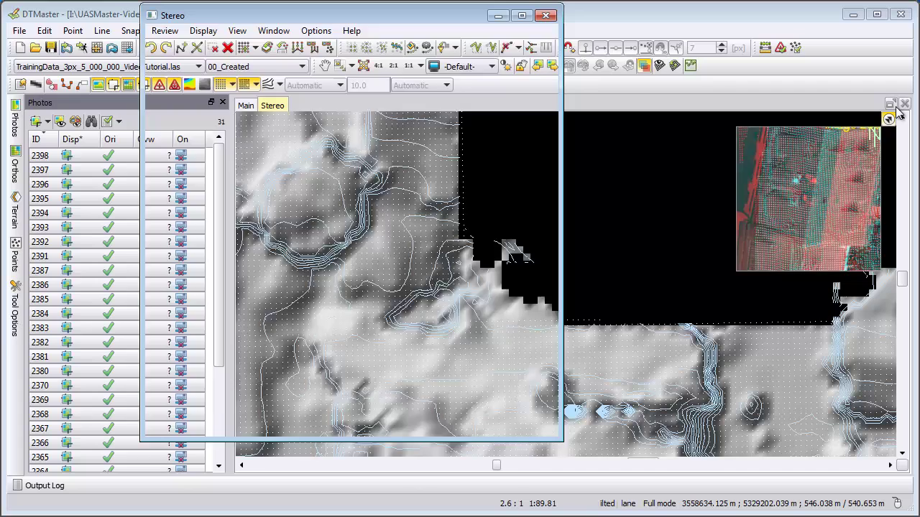
{"action": "left_click", "coordinate": [890, 105]}
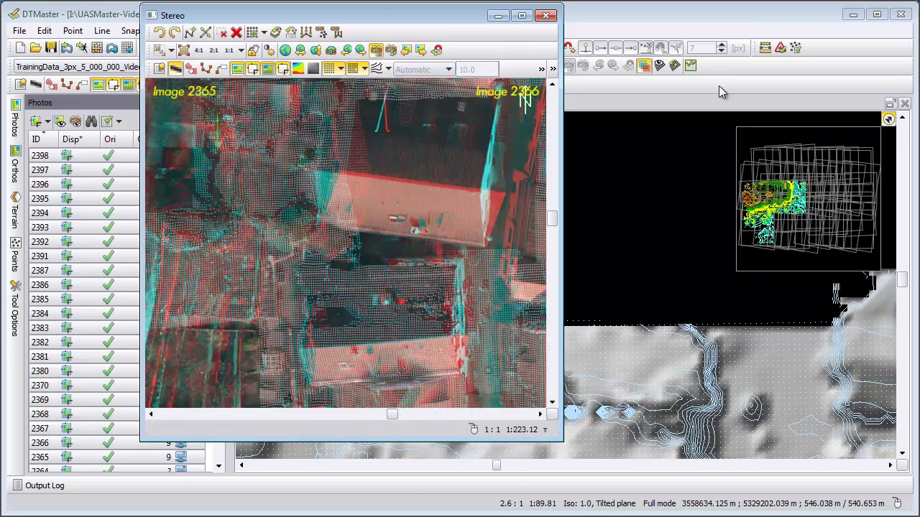
{"action": "left_click_drag", "start_coordinate": [378, 7], "coordinate": [646, 55]}
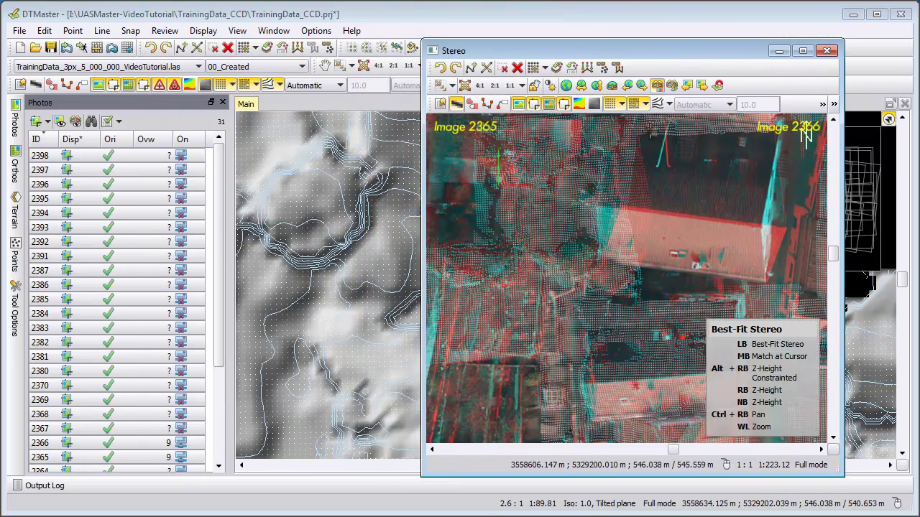
{"action": "left_click", "coordinate": [660, 104]}
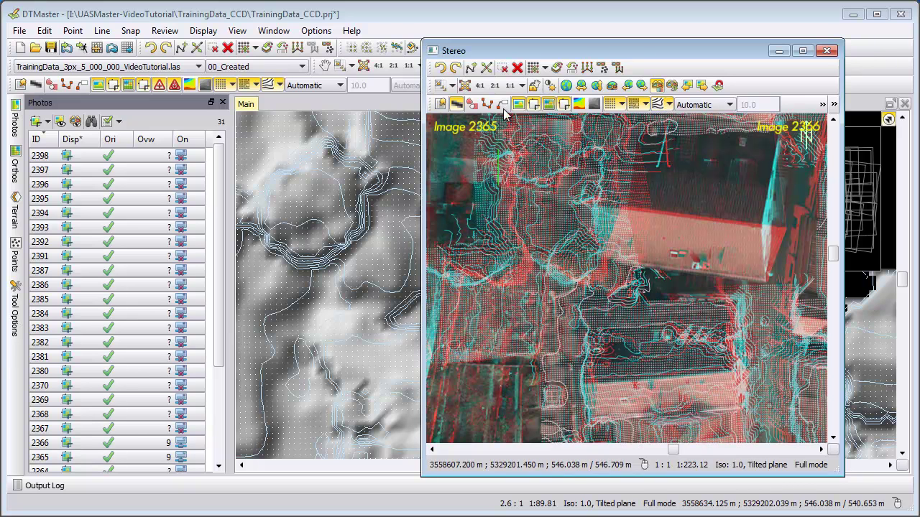
Step: Create a profile view of the terrain points in an area of the main view beside the deleted region
{"action": "left_click", "coordinate": [316, 100]}
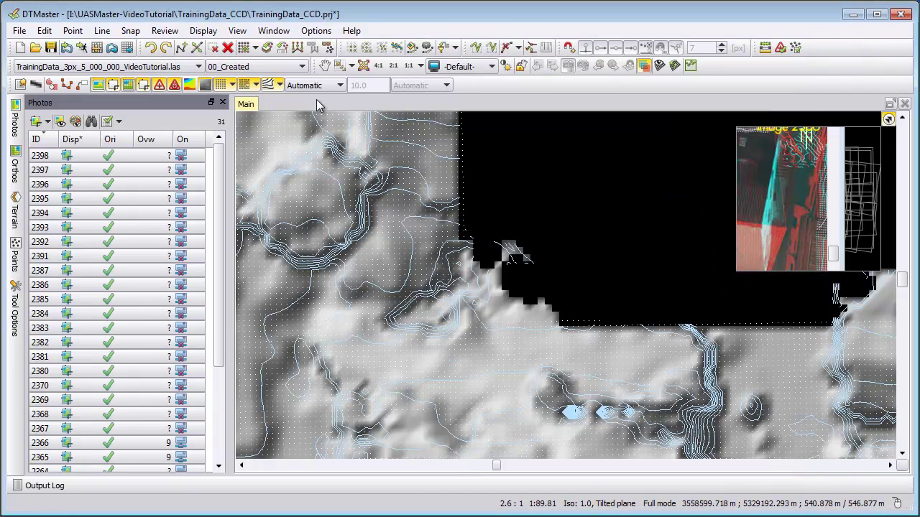
{"action": "left_click", "coordinate": [691, 65]}
{"action": "left_click", "coordinate": [339, 368]}
{"action": "left_click", "coordinate": [501, 284]}
{"action": "left_click", "coordinate": [388, 159]}
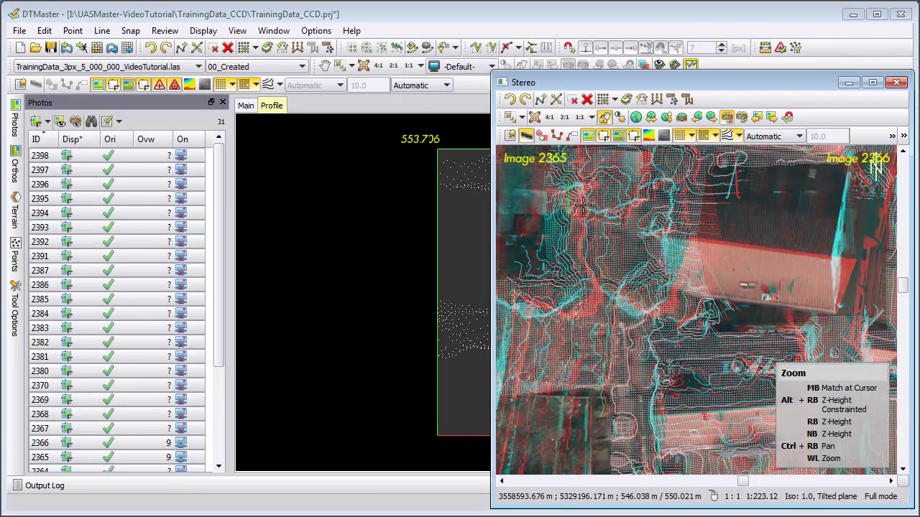
Step: Close the stereo window and the profile view to return to the main view
{"action": "left_click_drag", "start_coordinate": [661, 88], "coordinate": [610, 67]}
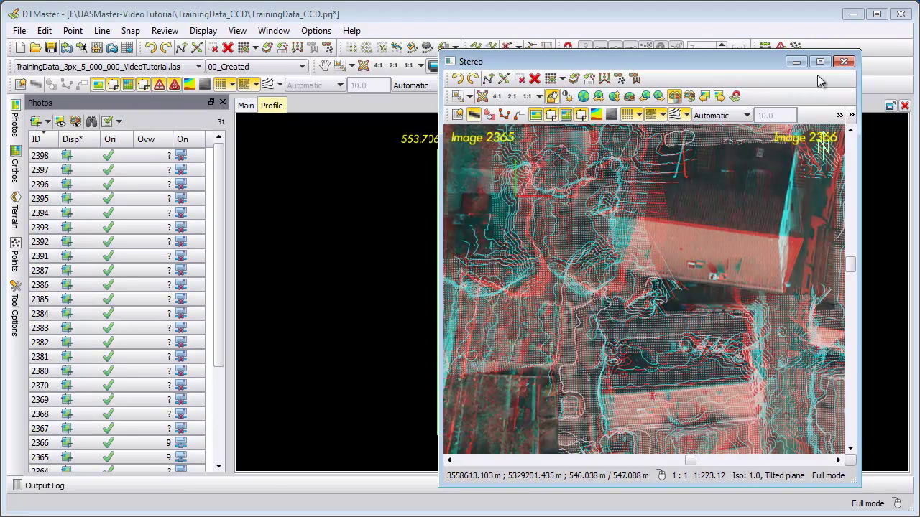
{"action": "left_click", "coordinate": [845, 62]}
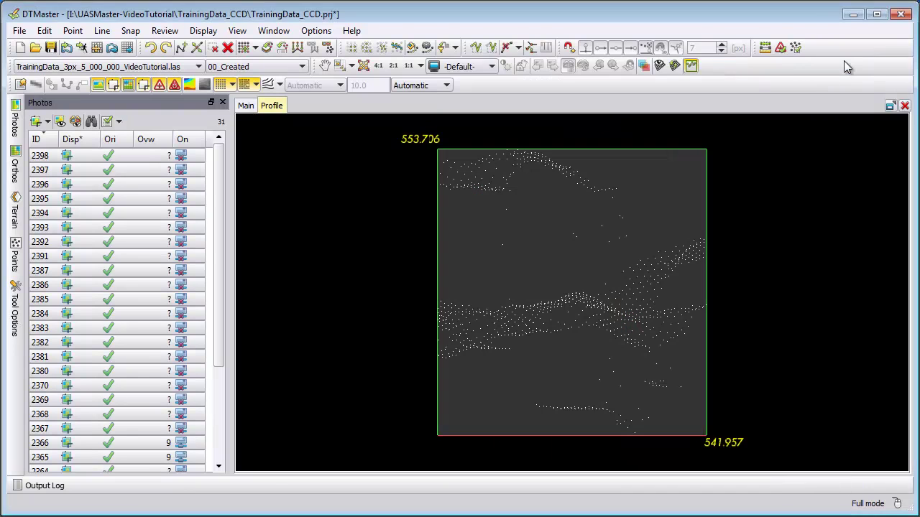
{"action": "left_click", "coordinate": [903, 107]}
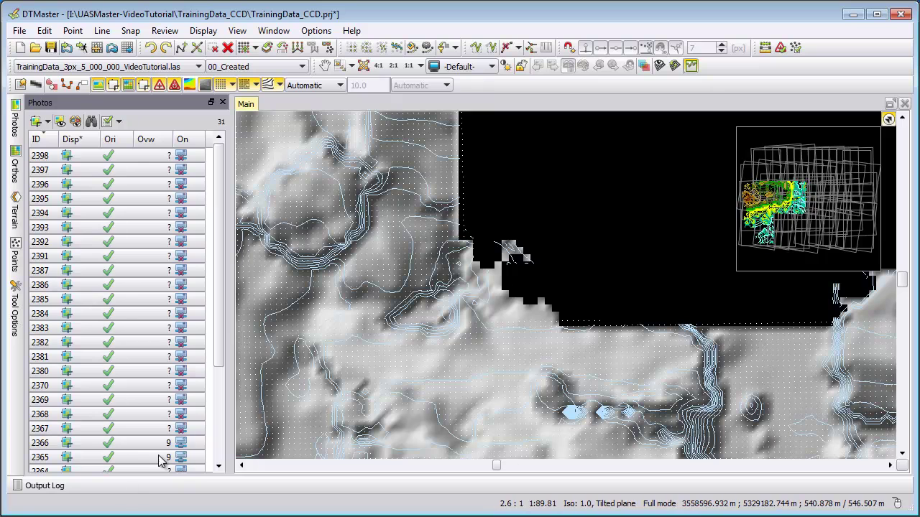
Step: Examine the computer's CPU and physical memory usage in Windows Task Manager, and close it
{"action": "key", "text": "ctrl+shift+Escape"}
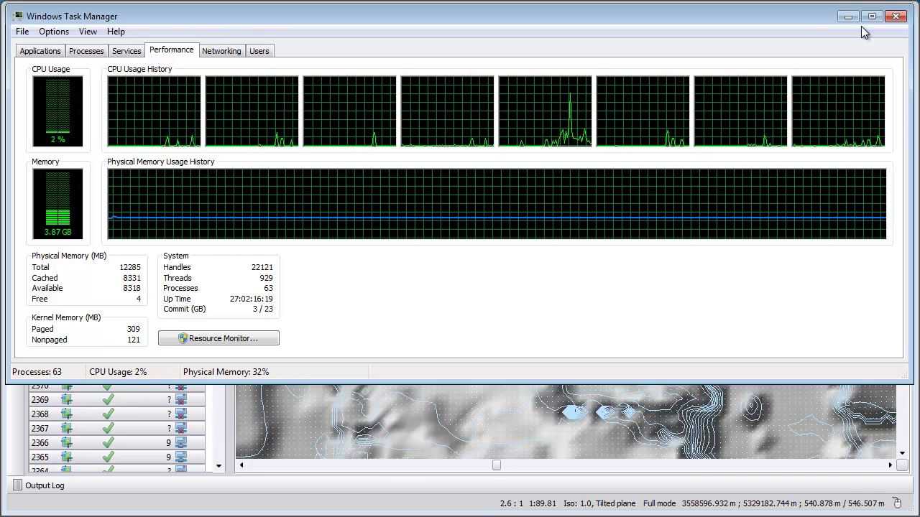
{"action": "left_click", "coordinate": [895, 16]}
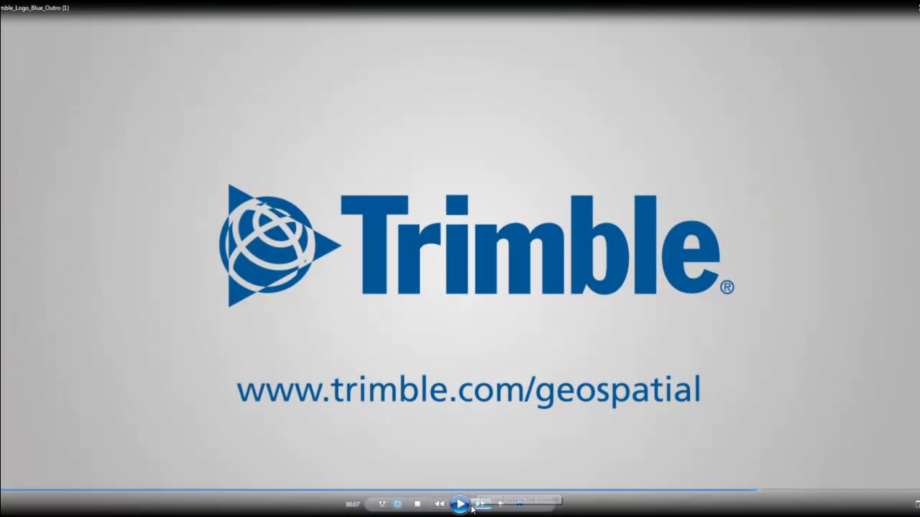
{"action": "left_click", "coordinate": [461, 504]}
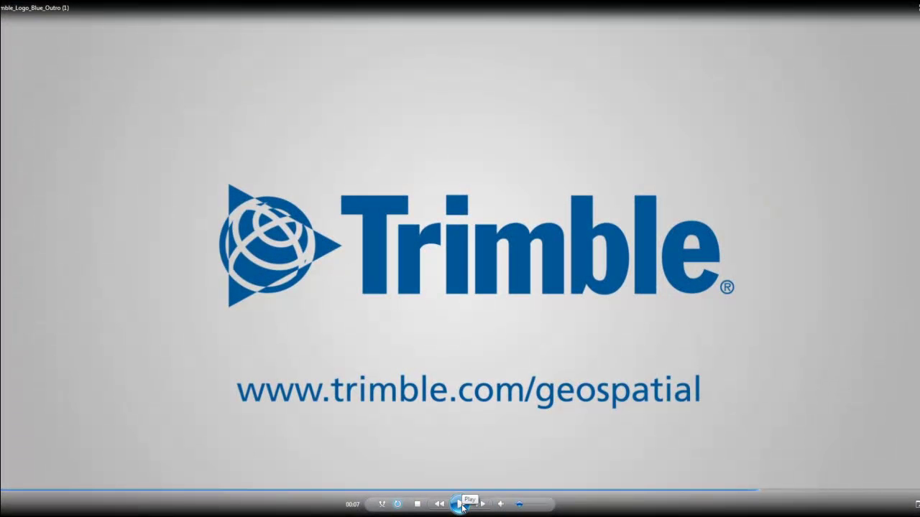